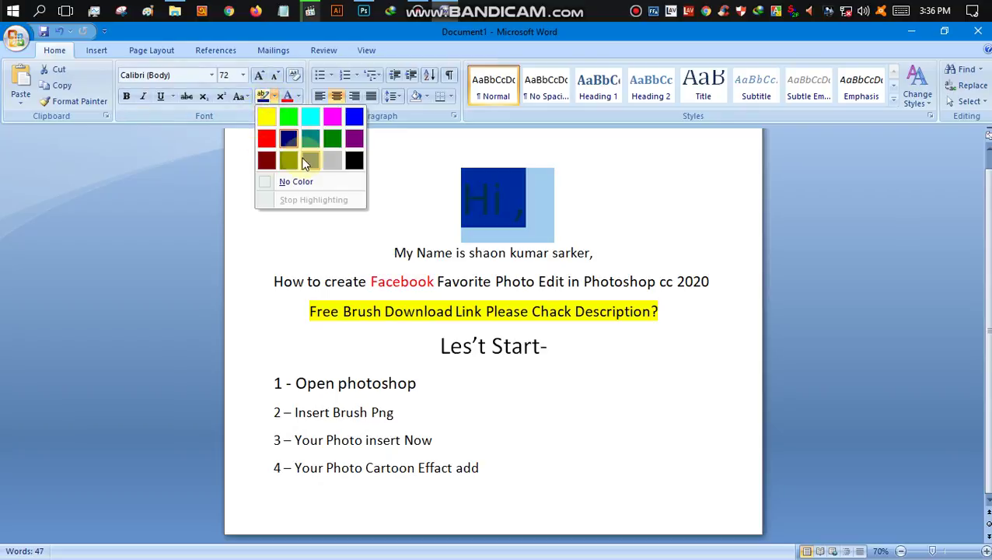
- Highlight the large "Hi ," greeting in red
left_click(265, 140)
left_click(594, 195)
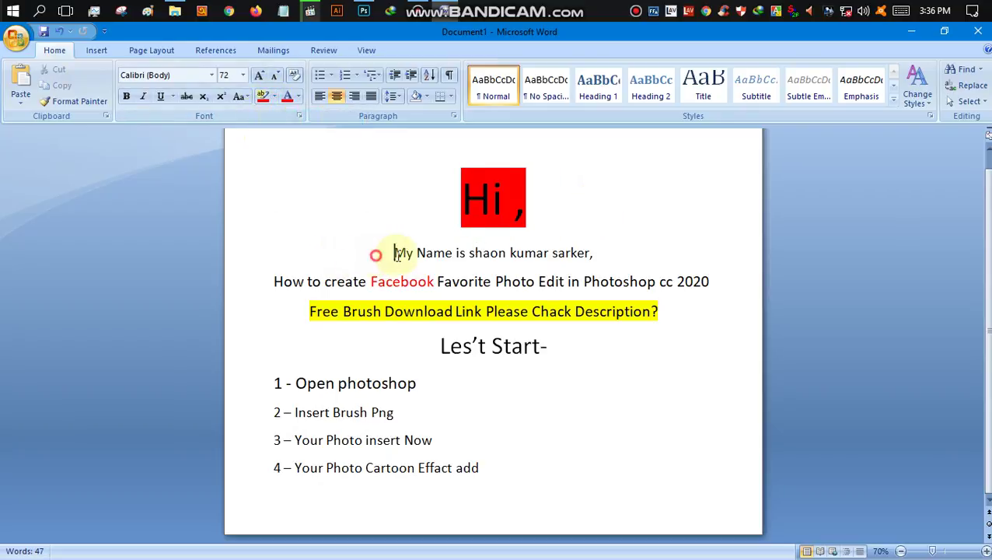
- Review the introduction, topic line, brush download note, "Les't Start-" heading and the "1 - Open photoshop" item
left_click_drag(377, 250, 592, 255)
left_click(366, 281)
left_click(264, 280)
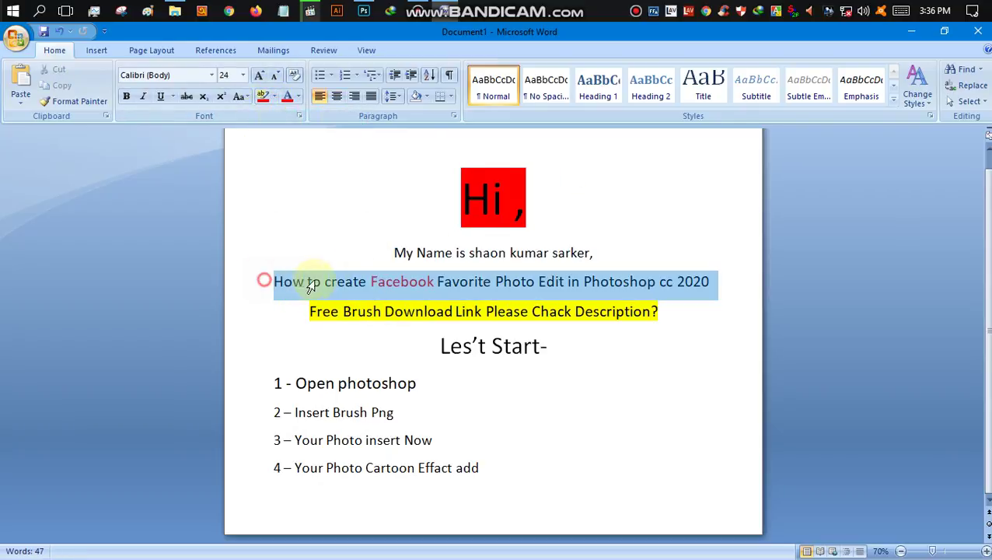
left_click_drag(284, 283, 686, 281)
left_click(659, 311)
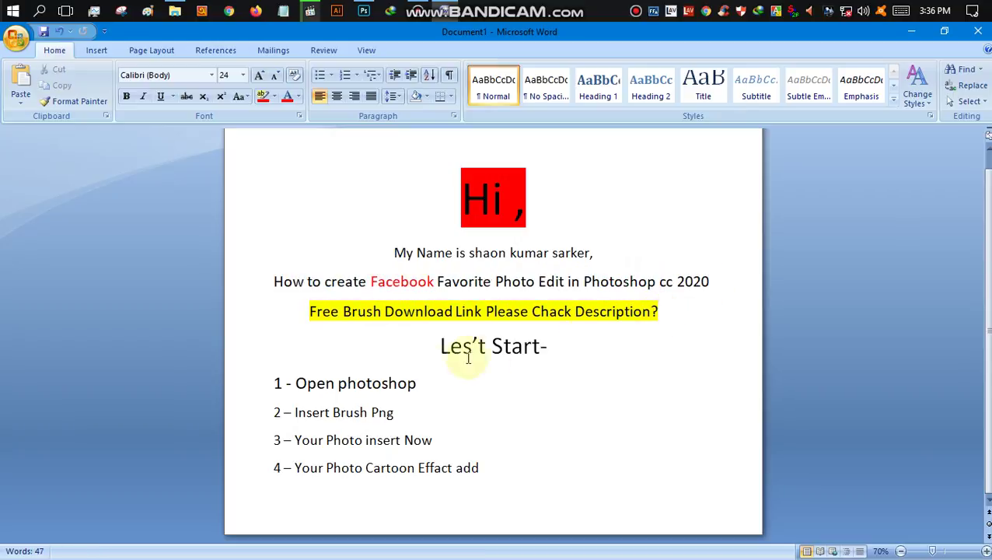
left_click_drag(299, 311, 660, 311)
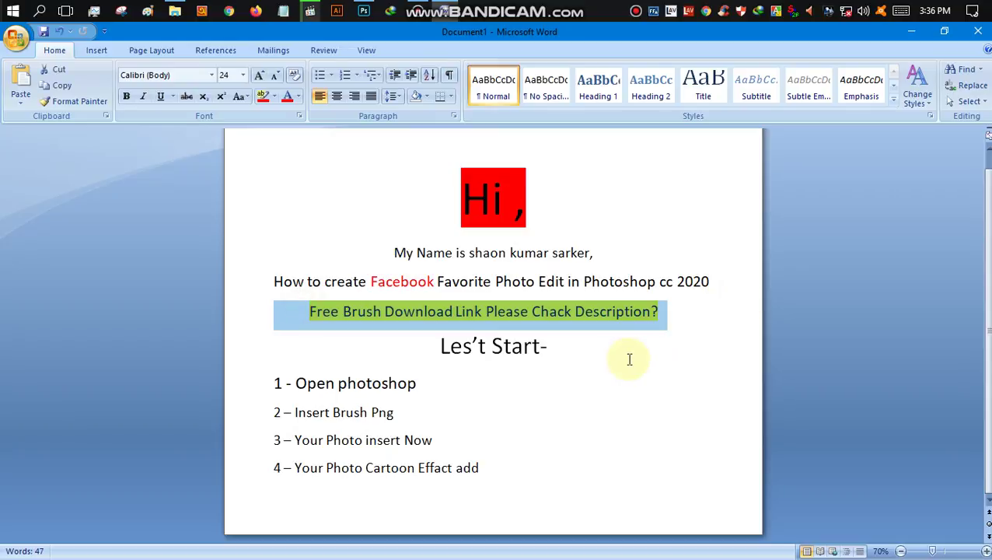
left_click(629, 357)
left_click_drag(563, 352, 402, 350)
left_click(444, 349)
left_click_drag(504, 348, 559, 348)
left_click(589, 346)
left_click_drag(427, 350, 587, 359)
left_click(587, 358)
left_click_drag(269, 380, 454, 383)
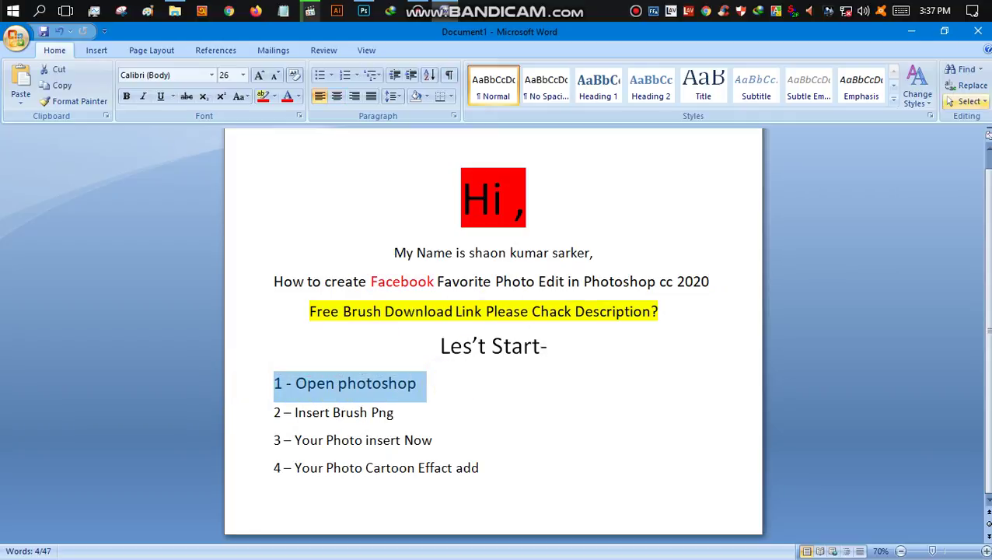
- Switch to Photoshop and create a white 3000 x 3000 pixel RGB document at 300 pixels/inch named "FB Photo"
left_click(910, 32)
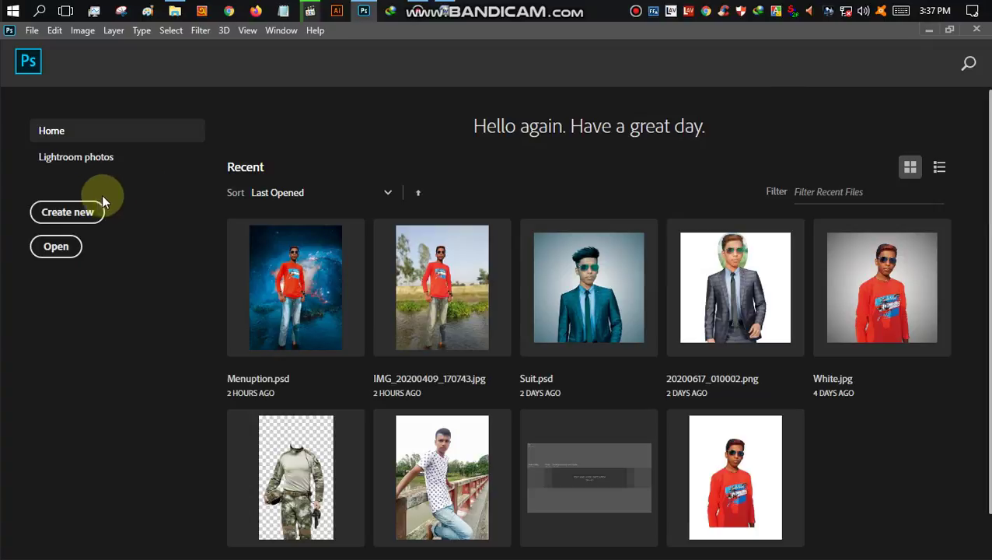
left_click(91, 216)
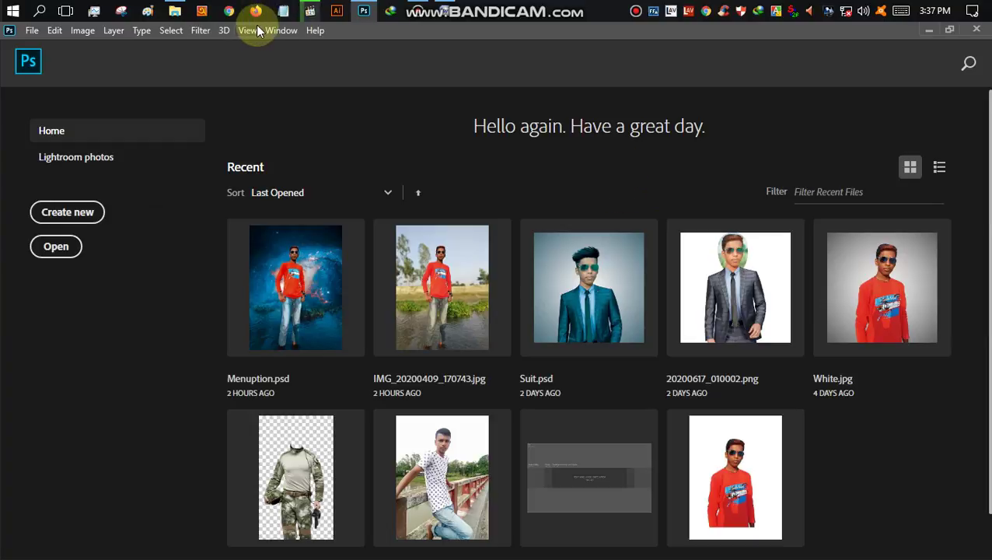
left_click(90, 208)
mouse_move(429, 90)
left_mouse_down()
mouse_move(449, 83)
mouse_move(420, 87)
left_mouse_up()
left_click(731, 222)
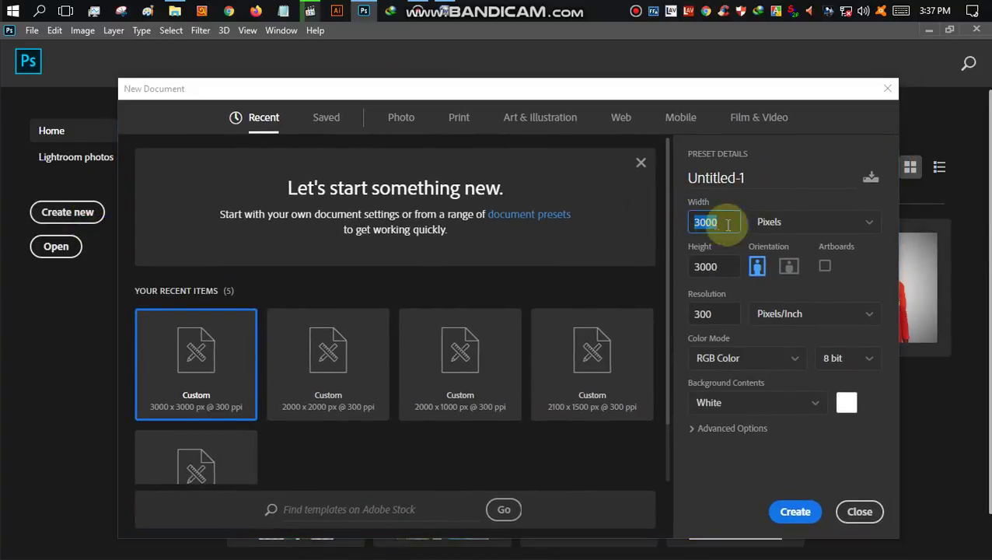
left_click(707, 266)
left_click(759, 364)
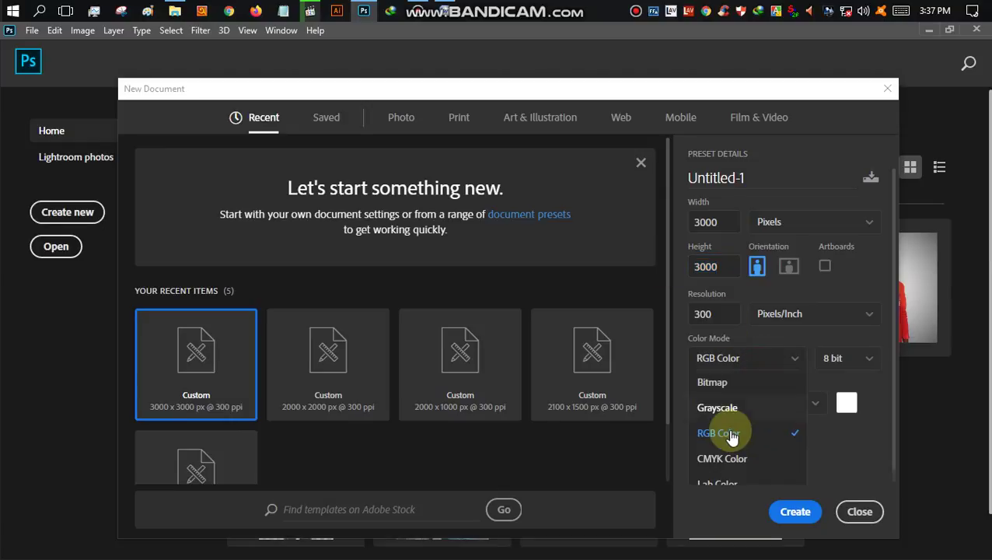
left_click(731, 433)
left_click_drag(760, 177, 681, 176)
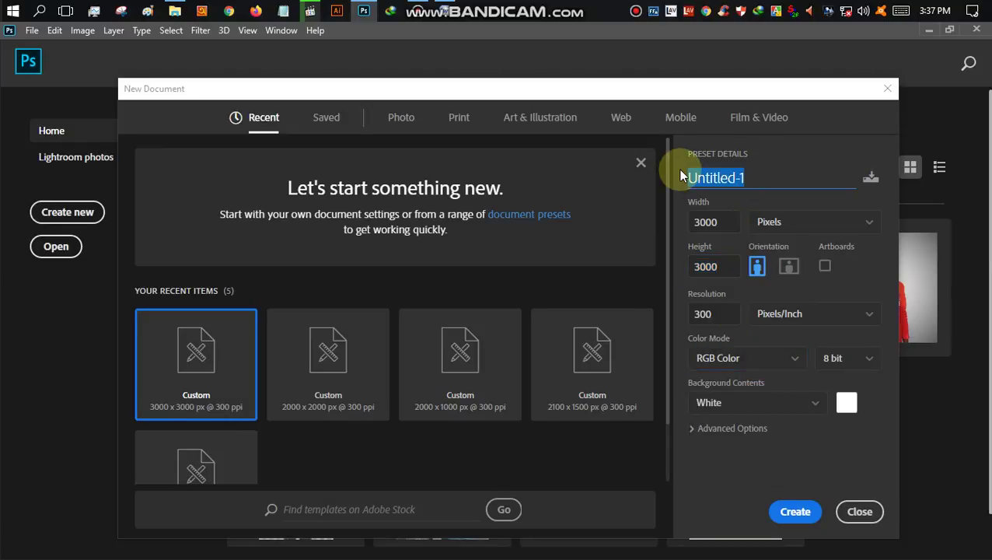
type("FB Photo")
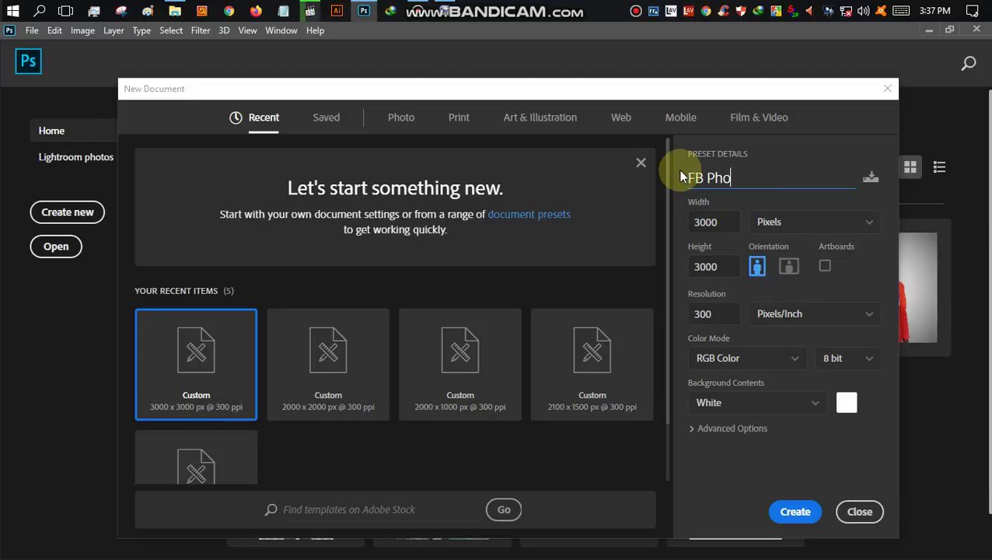
left_click(797, 510)
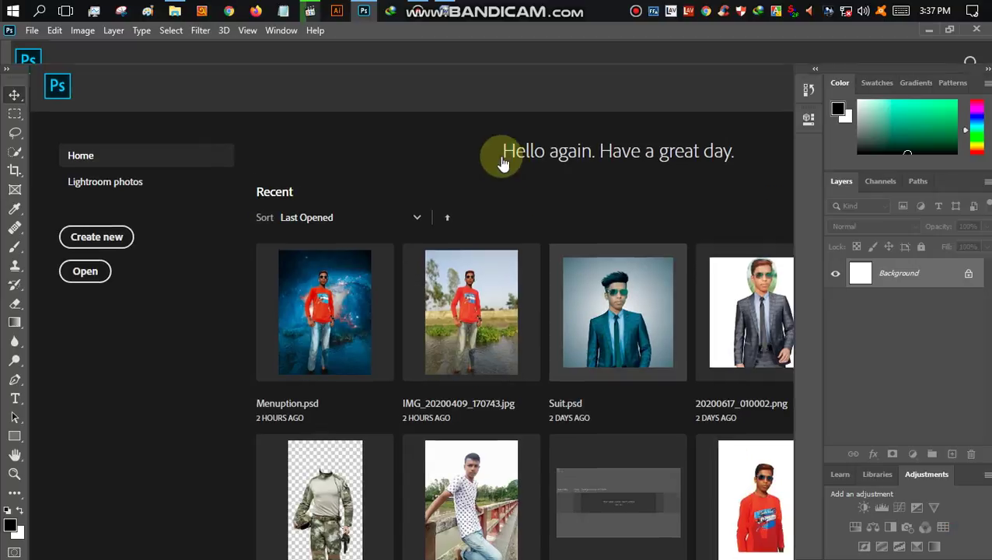
- Add a Solid Color fill layer in bright orange above the white Background layer
scroll(520, 174, "down", 6)
scroll(520, 173, "up", 6)
scroll(520, 173, "down", 1)
scroll(520, 176, "up", 2)
scroll(517, 177, "down", 1)
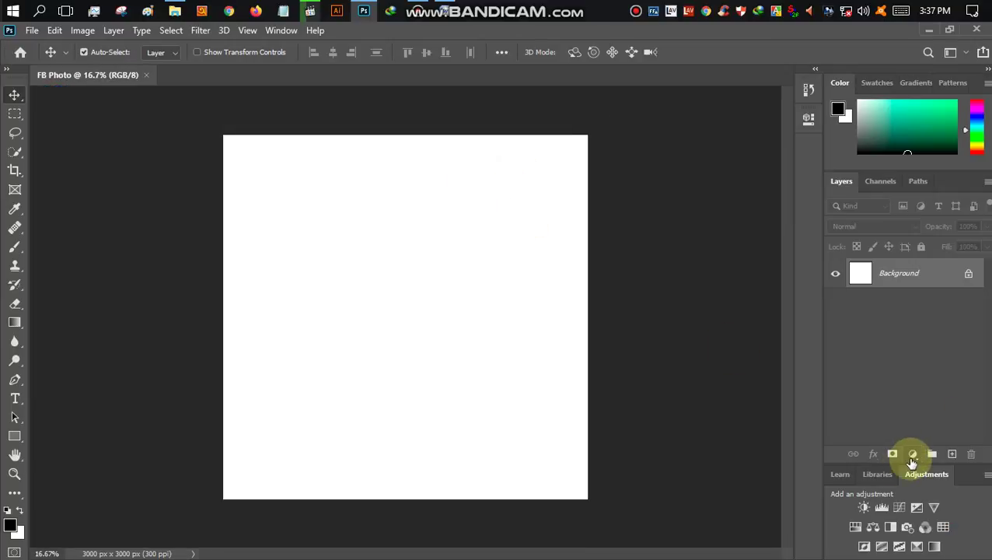
left_click(913, 453)
left_click(888, 201)
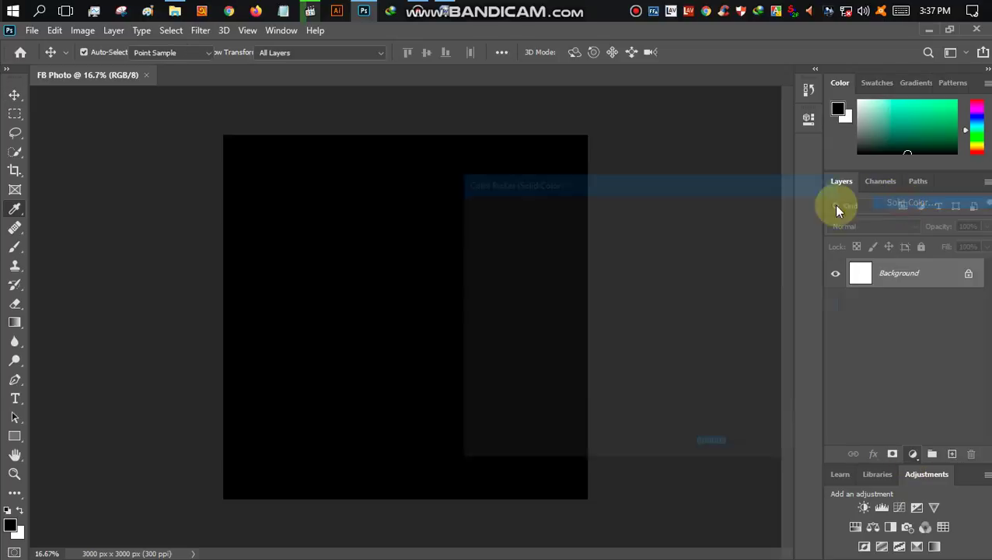
left_click_drag(674, 378, 661, 378)
left_click(625, 346)
mouse_move(609, 322)
left_mouse_down()
mouse_move(614, 250)
mouse_move(638, 255)
left_mouse_up()
left_click(785, 216)
key("v")
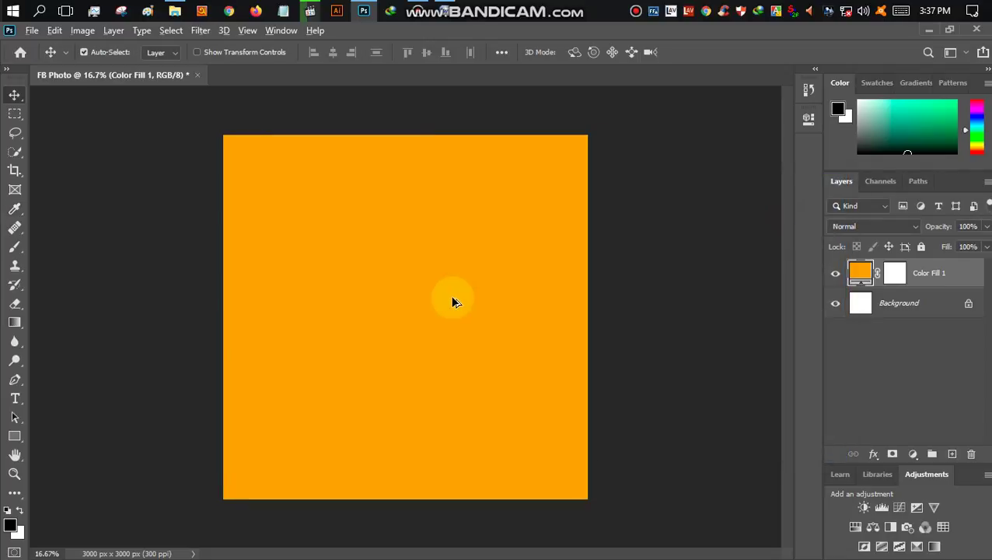
scroll(513, 327, "down", 1)
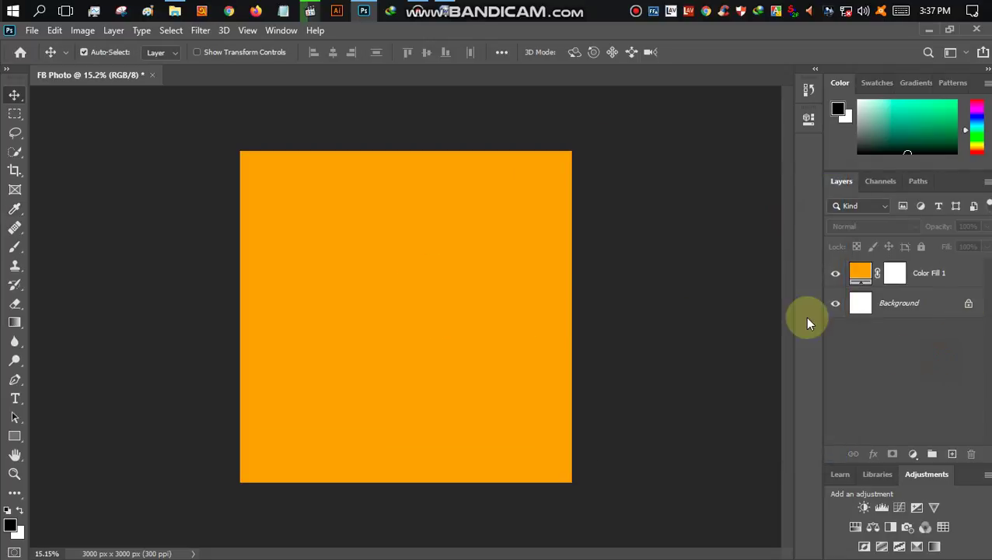
scroll(412, 227, "down", 2)
- Switch to Word and review the free brush download note and the "2 – Insert Brush Png" item
key("alt+Tab")
left_click_drag(267, 414, 370, 412)
left_click(410, 417)
mouse_move(259, 413)
left_mouse_down()
mouse_move(397, 417)
mouse_move(250, 412)
mouse_move(236, 425)
left_mouse_up()
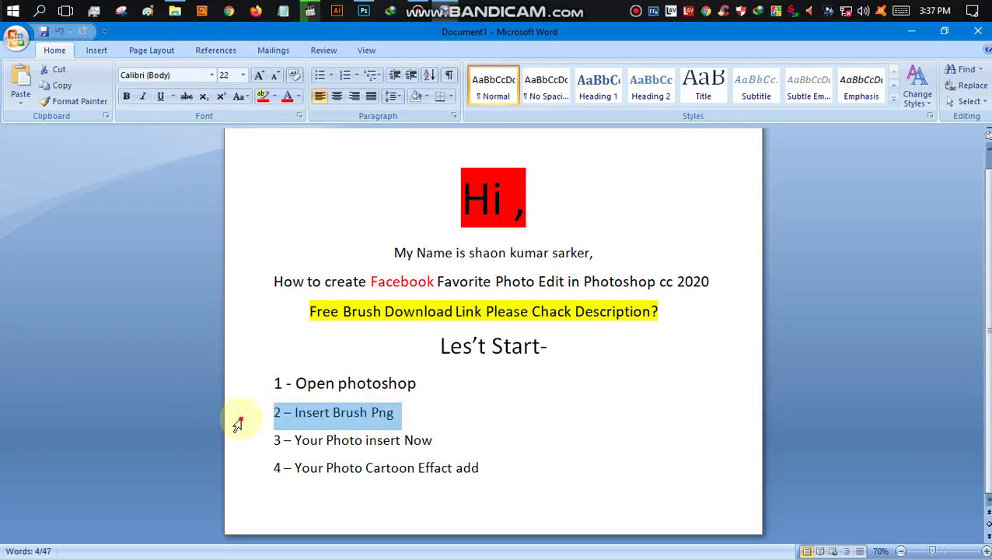
left_click(911, 32)
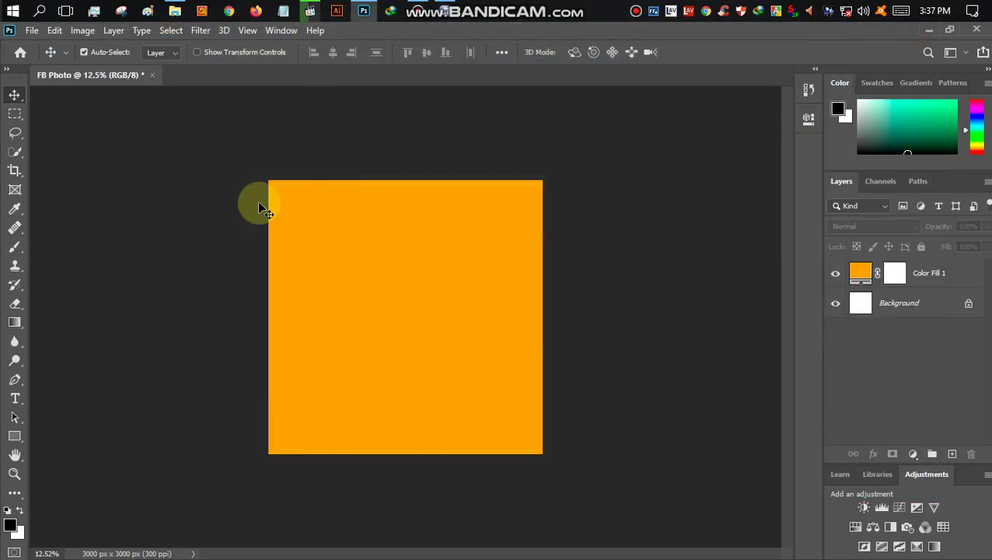
left_click(441, 9)
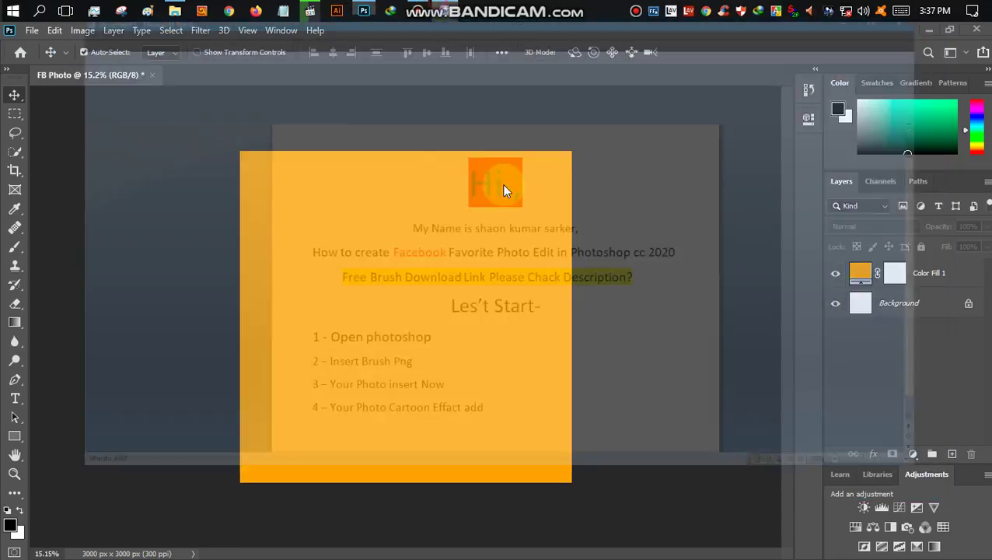
left_click(495, 317)
mouse_move(305, 311)
left_mouse_down()
mouse_move(656, 312)
mouse_move(320, 315)
left_mouse_up()
left_click(662, 314)
left_click(303, 380)
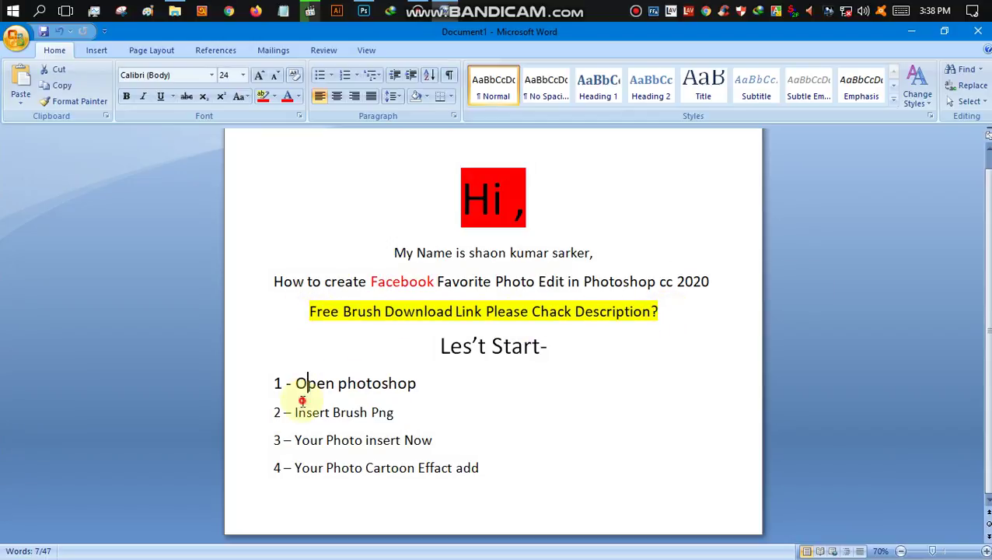
left_click_drag(274, 414, 476, 408)
left_click(911, 31)
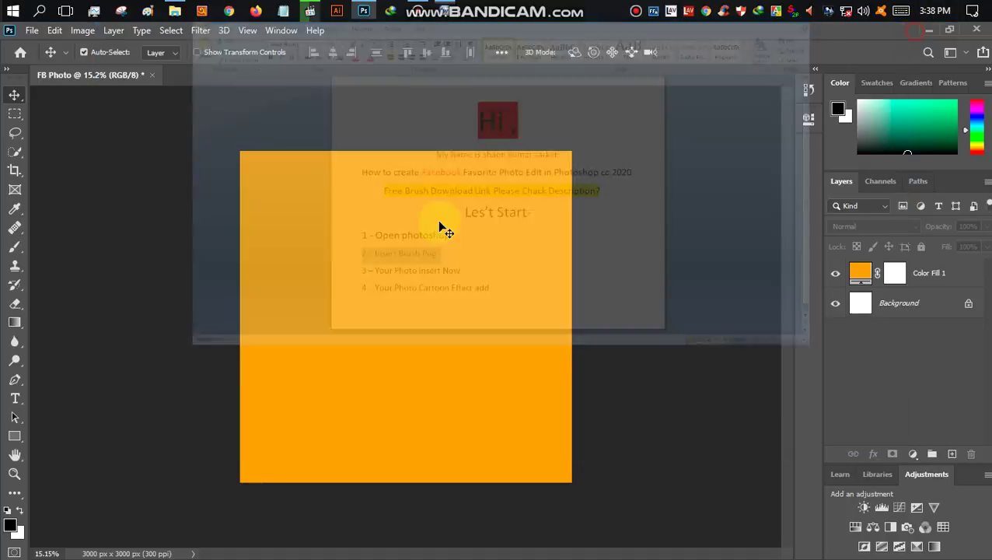
- Place the brush image from the Tutorial folder in the FB Photo document, slightly scaled down, and rasterize its layer
left_click(175, 10)
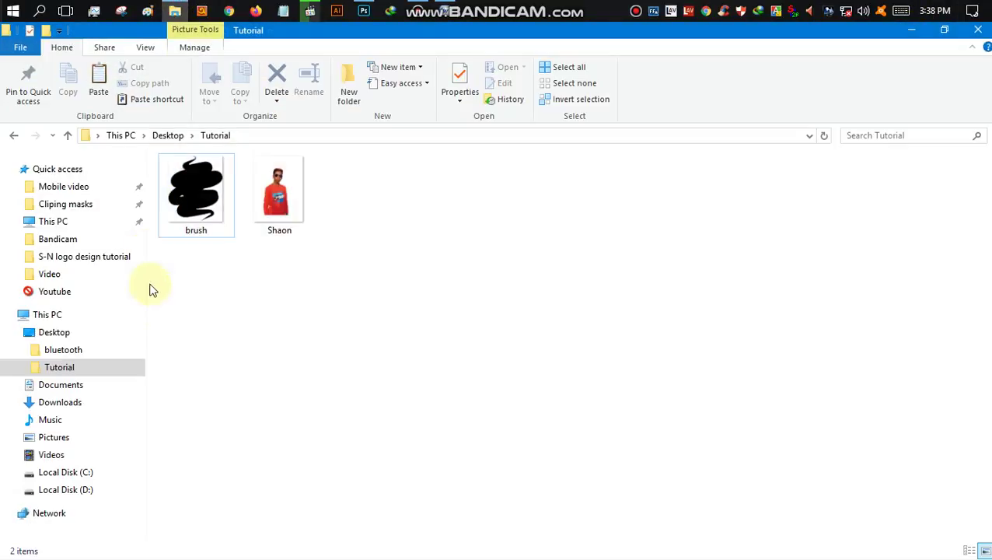
mouse_move(210, 200)
left_mouse_down()
mouse_move(199, 223)
mouse_move(364, 76)
mouse_move(354, 16)
mouse_move(364, 11)
mouse_move(410, 319)
left_mouse_up()
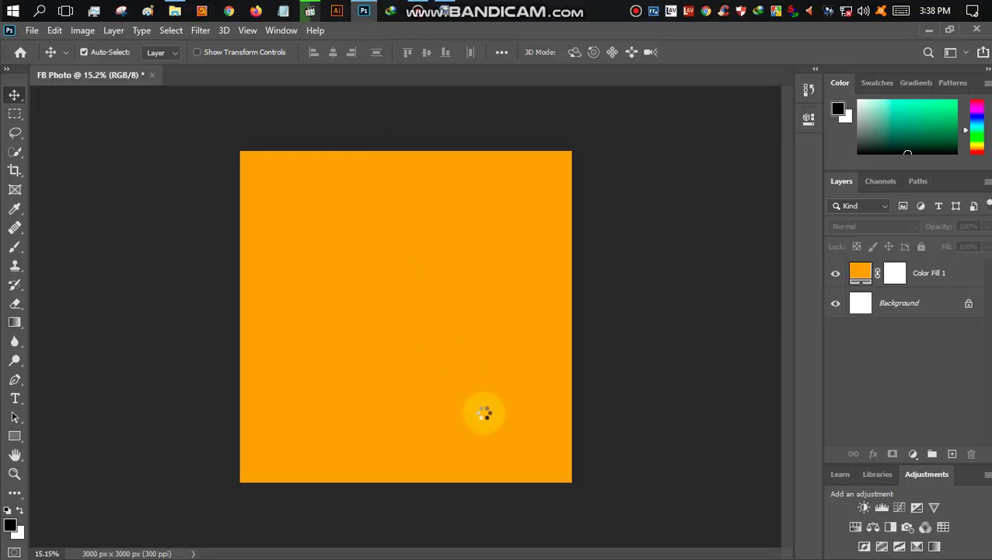
mouse_move(538, 482)
left_mouse_down()
mouse_move(510, 459)
mouse_move(505, 436)
left_mouse_up()
key("Return")
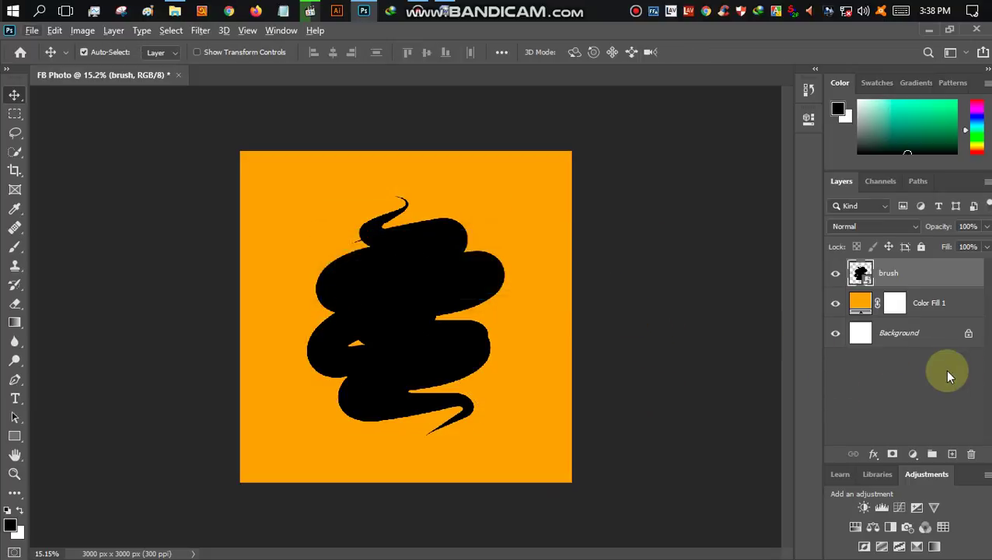
right_click(907, 277)
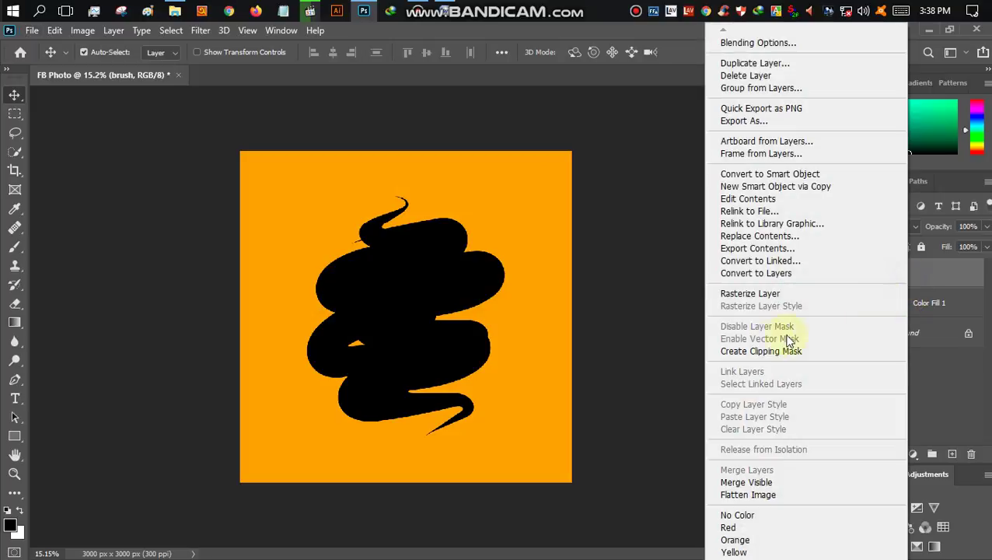
left_click(752, 294)
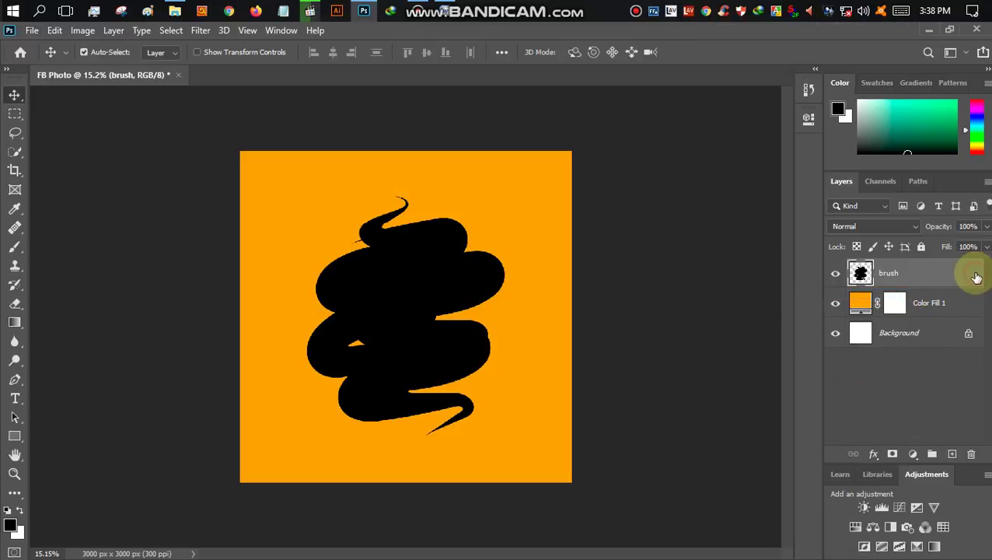
- Apply a Color Overlay in dark brown (#624d20) at 100% opacity to the brush layer
double_click(976, 276)
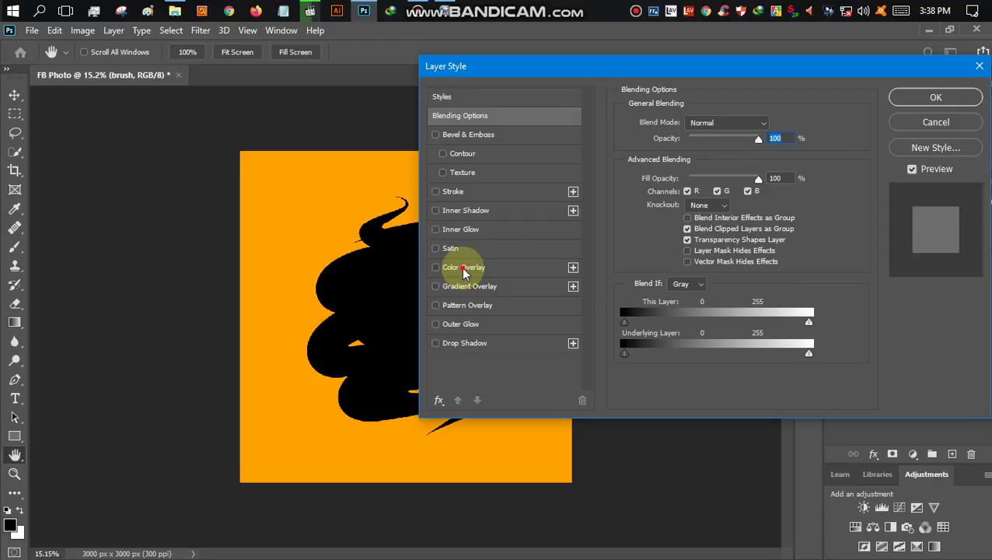
left_click(463, 269)
left_click(773, 127)
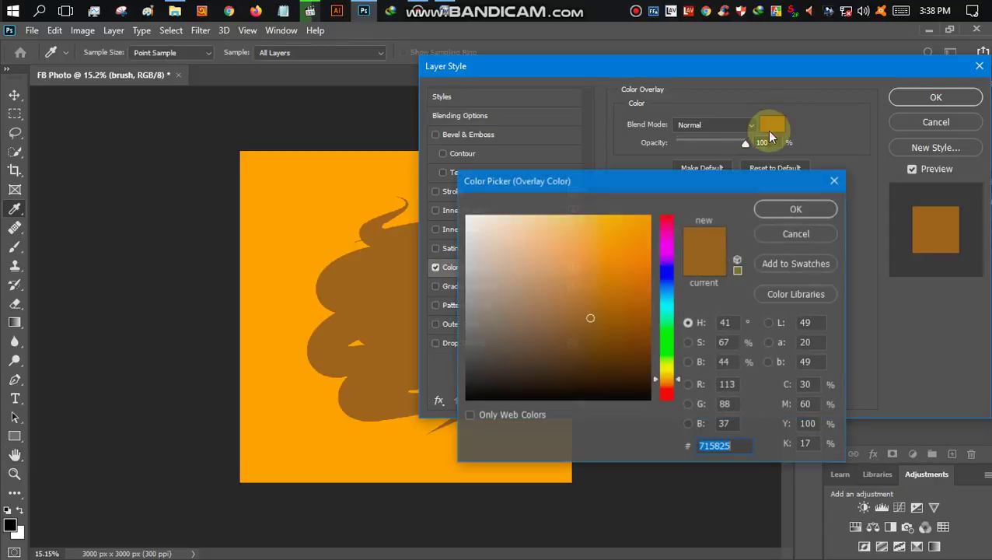
left_click_drag(589, 326, 591, 334)
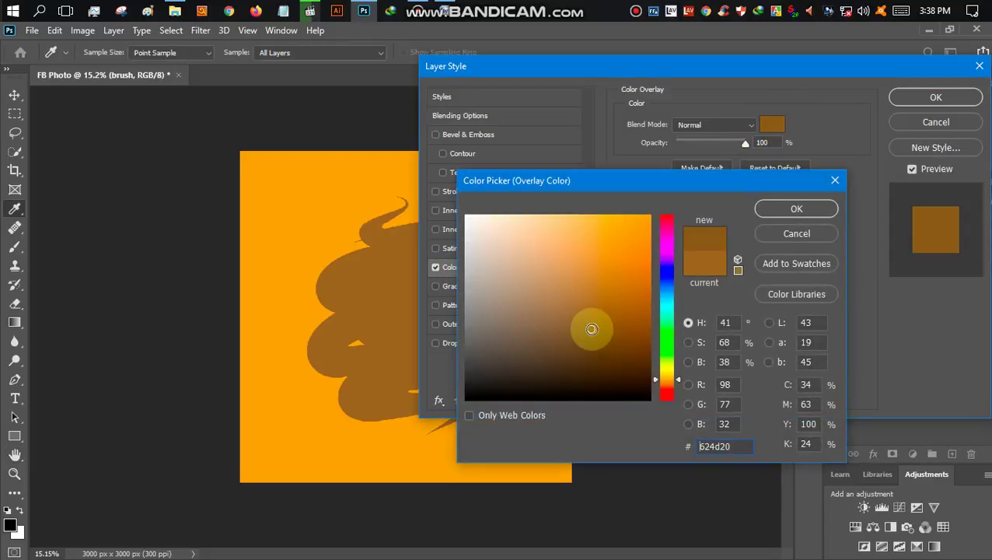
left_click(787, 207)
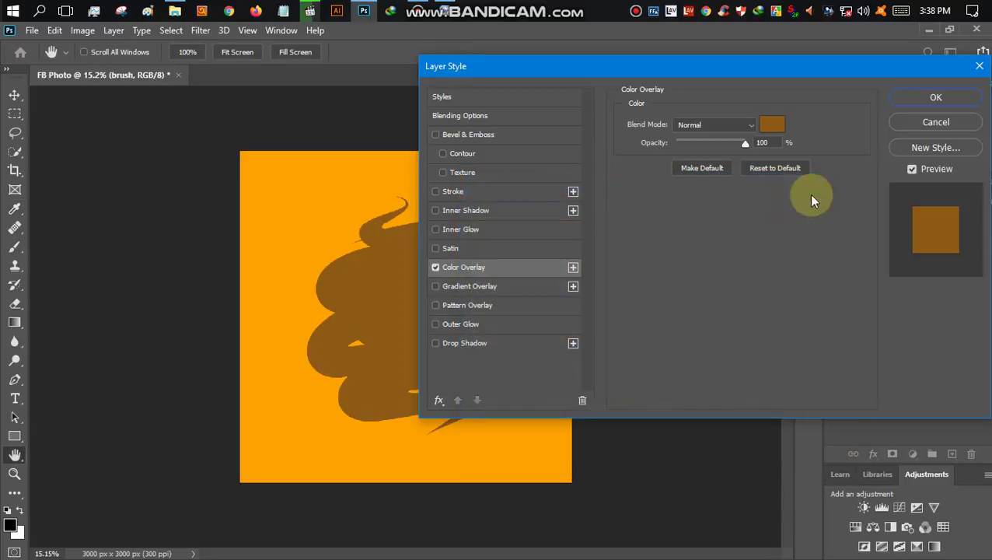
left_click(938, 94)
scroll(354, 293, "down", 1)
scroll(354, 293, "up", 2)
scroll(353, 293, "down", 1)
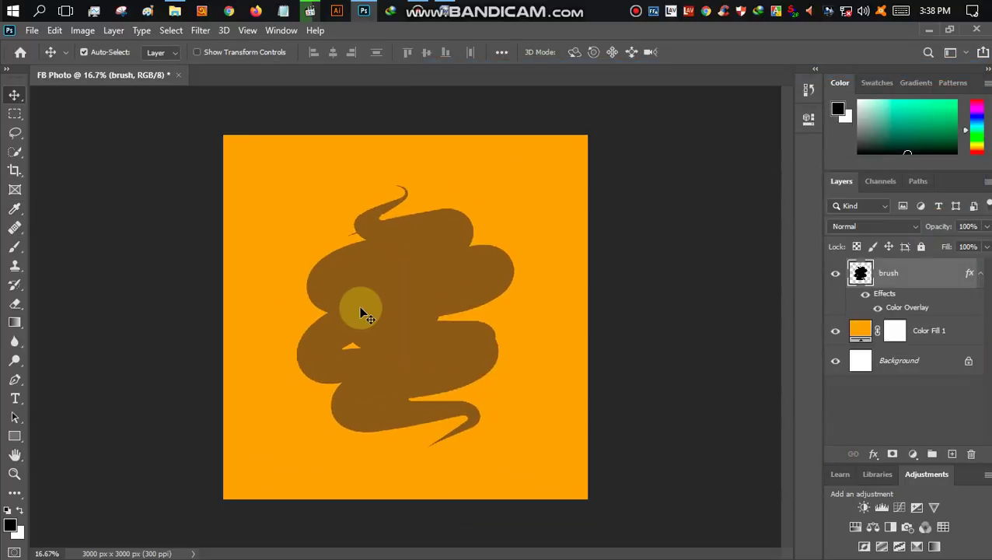
- Switch to Word and review the "3 – Your Photo insert Now" item
left_click(440, 5)
left_click(272, 439)
left_click_drag(278, 441, 254, 442)
left_click(267, 440)
left_click(259, 444)
left_click(911, 32)
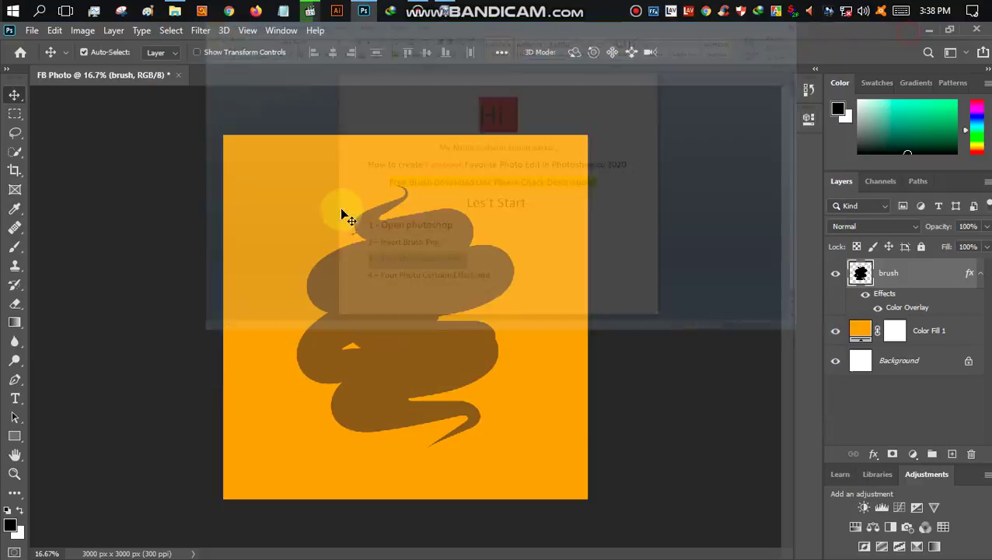
- Place the portrait cut-out from the Tutorial folder over the brush shape, scaled to about 23.1% and shifted slightly above the canvas centre
left_click(176, 10)
left_click_drag(278, 192, 407, 257)
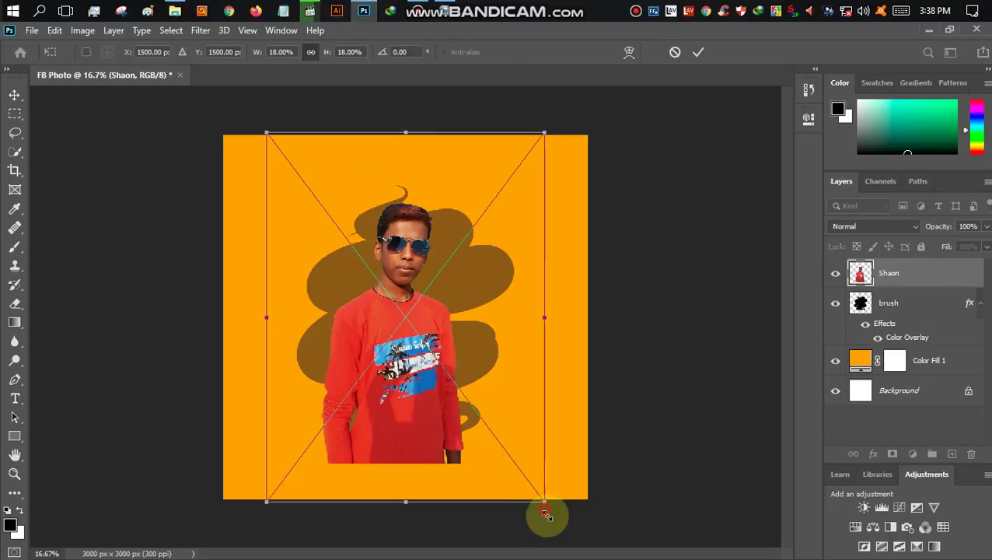
left_click_drag(543, 504, 554, 538)
left_click_drag(443, 410, 436, 397)
left_click_drag(570, 522, 581, 529)
left_click_drag(434, 415, 445, 422)
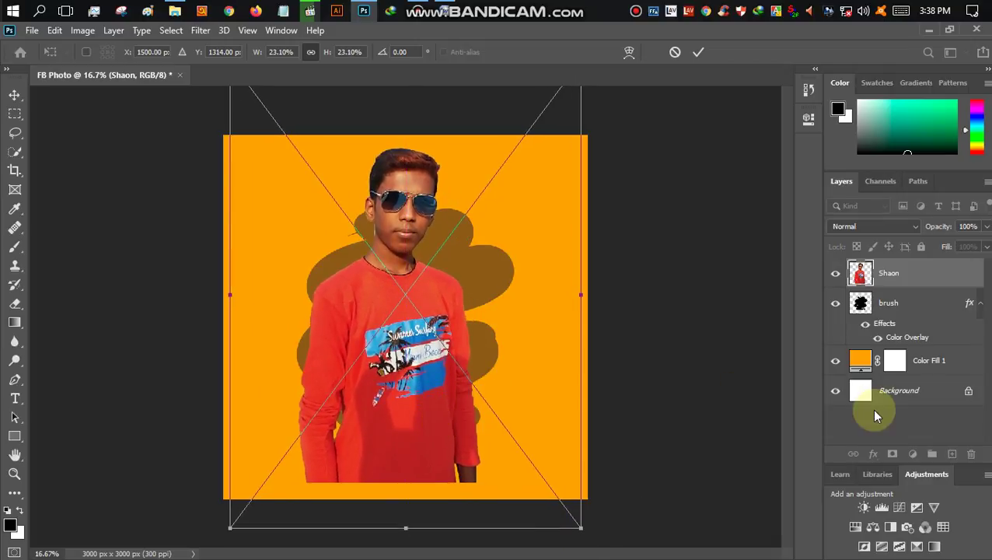
left_click(871, 421)
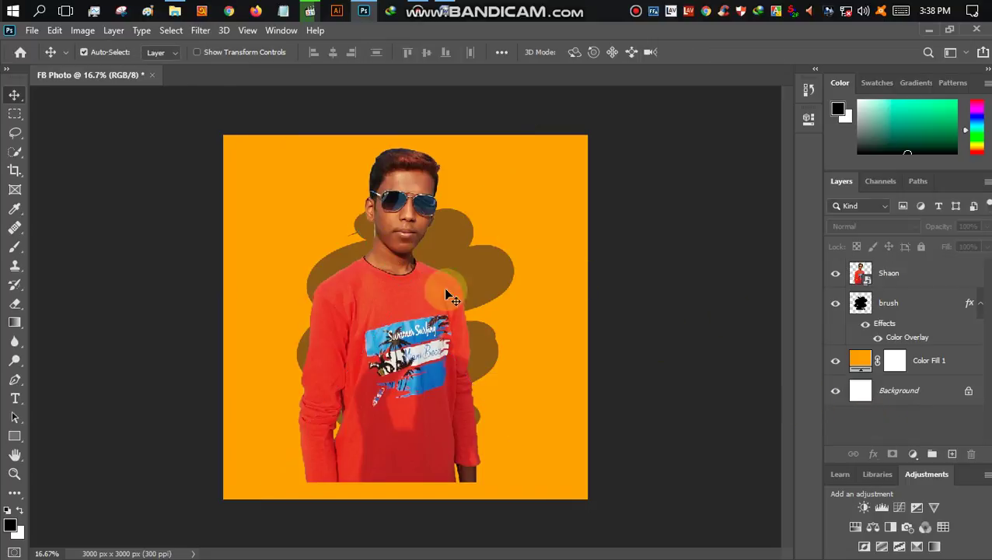
- Rasterize the portrait layer
left_click(836, 276)
left_click(836, 276)
right_click(919, 273)
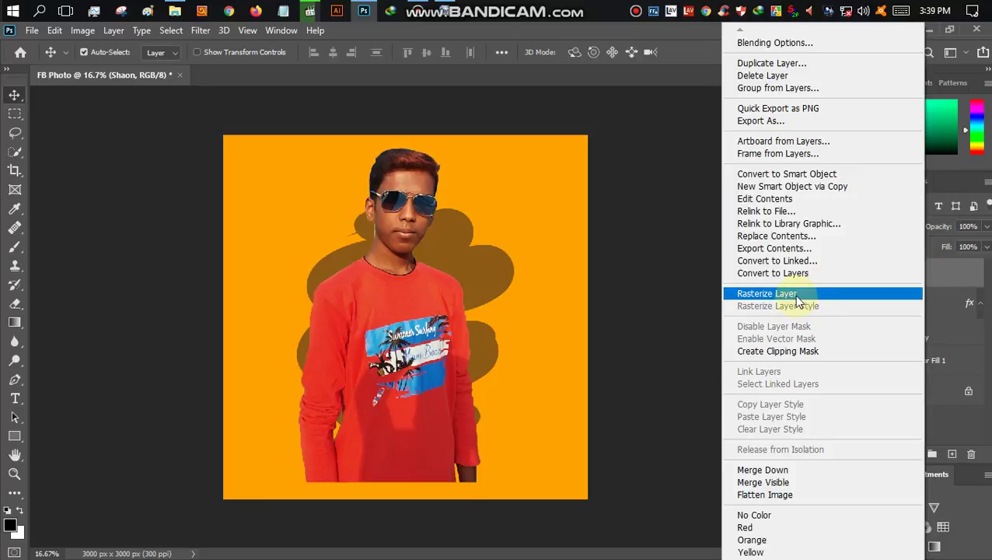
left_click(801, 293)
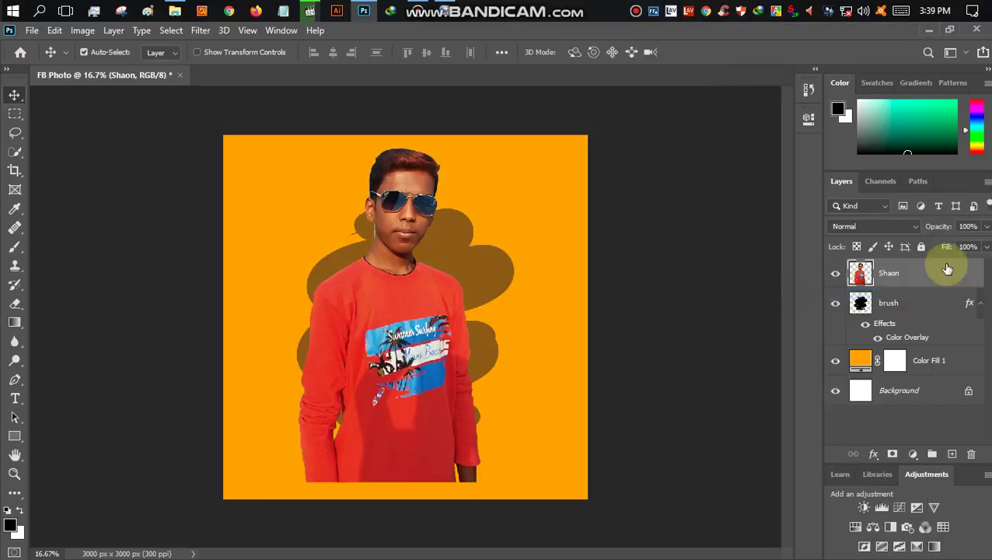
- Load the brush layer's outline as a selection and add it as a layer mask on the portrait layer
left_click(455, 6)
left_click(455, 6)
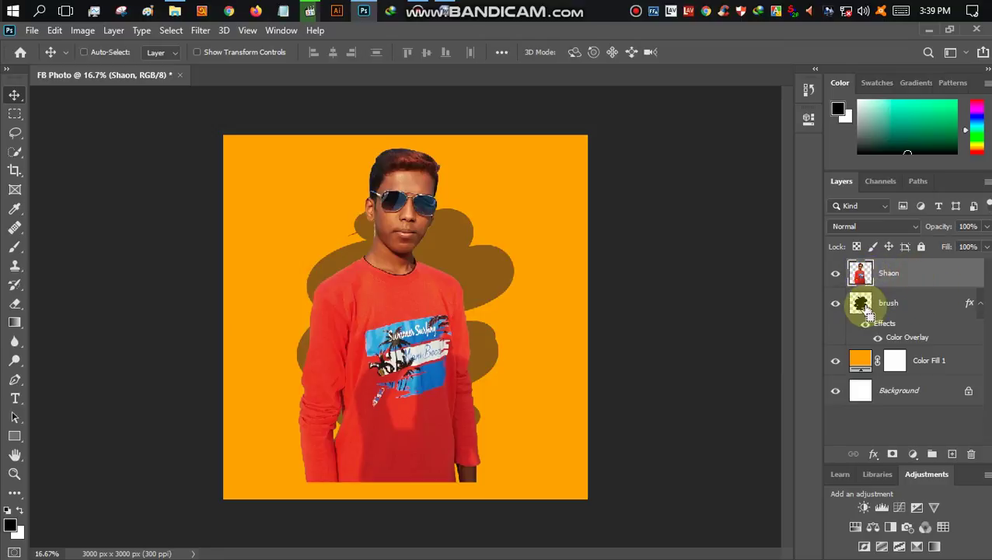
left_click(862, 303, "ctrl")
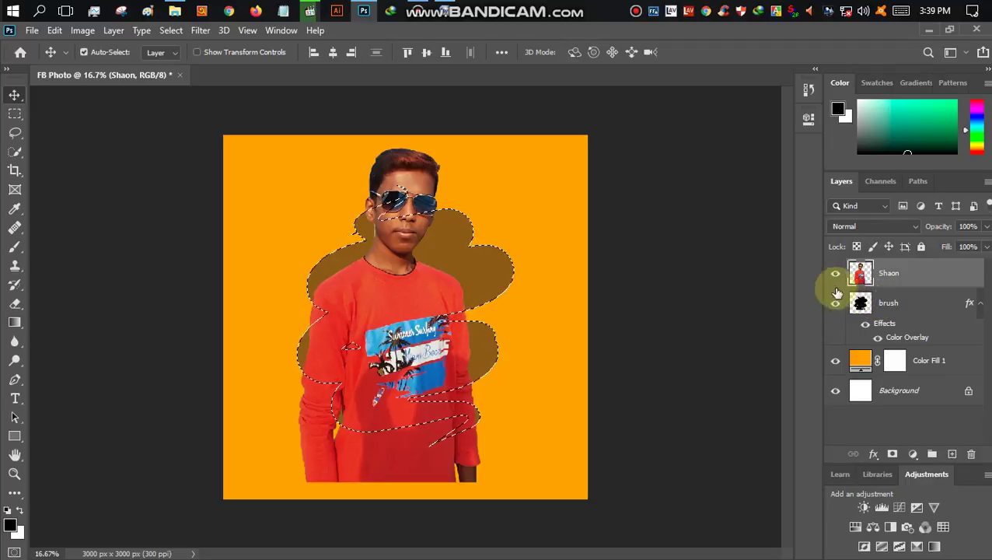
left_click(892, 455)
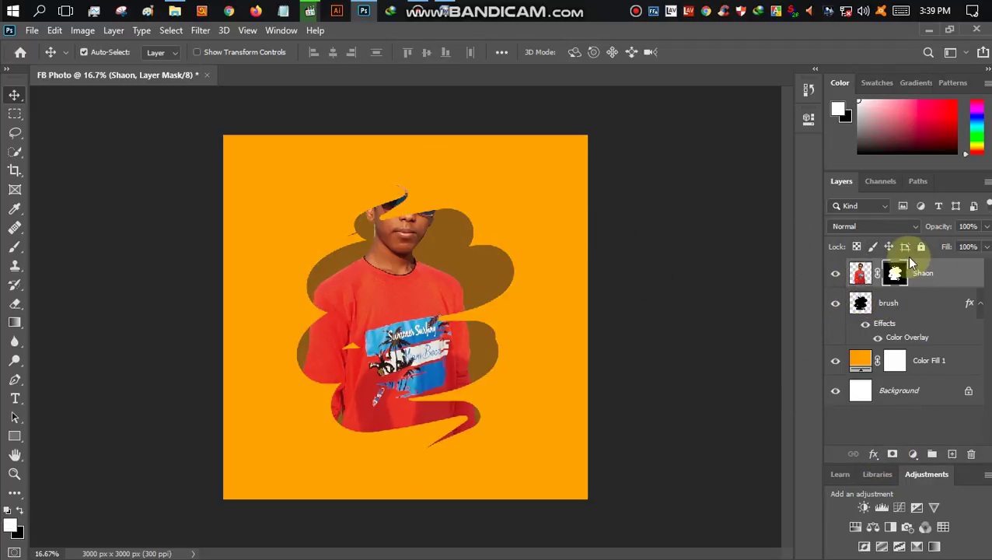
- Paint on the portrait's layer mask with a white (#ffffff) Hard Round brush at 400 to 500 px to reveal the whole head
left_click(16, 529)
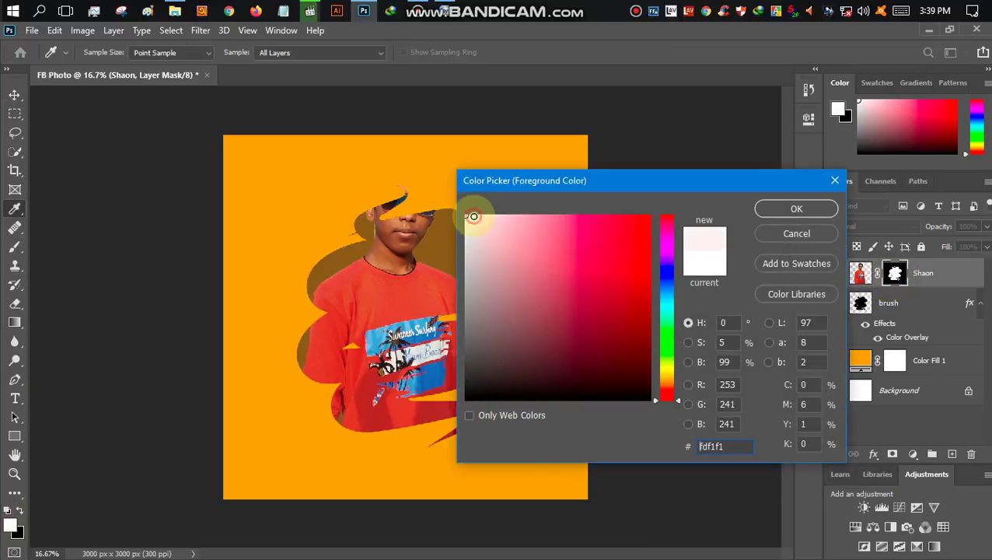
left_click_drag(471, 216, 465, 214)
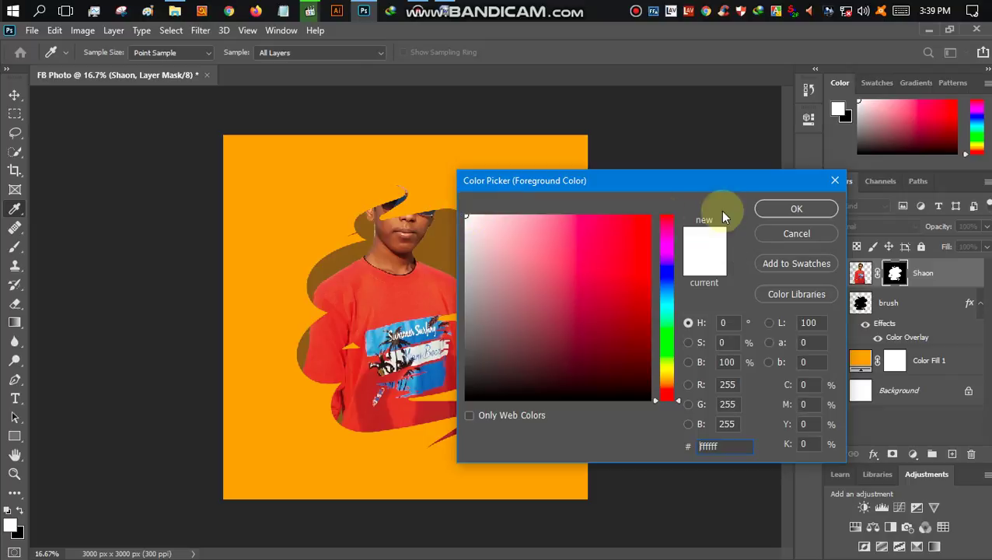
left_click(783, 210)
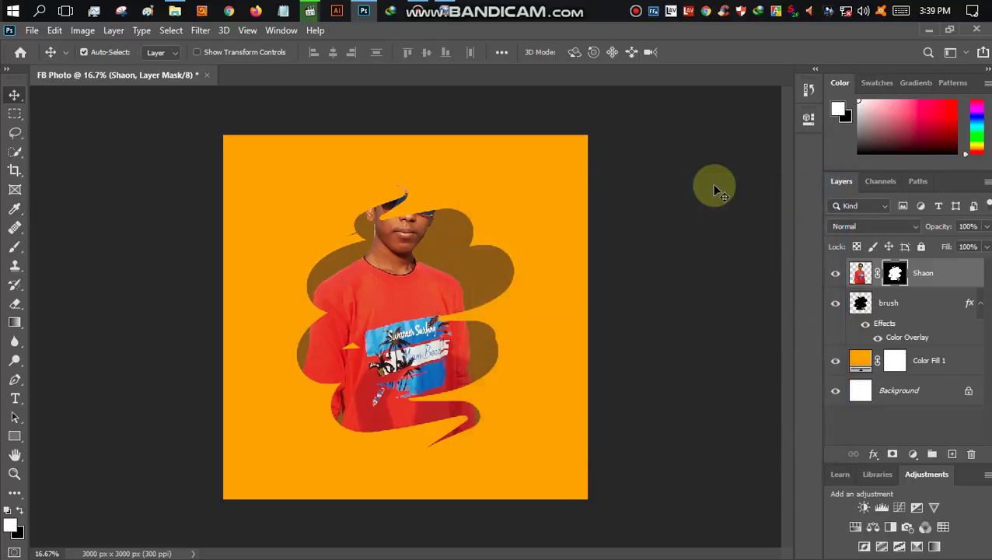
left_click(14, 247)
scroll(404, 195, "up", 1)
scroll(413, 188, "up", 1)
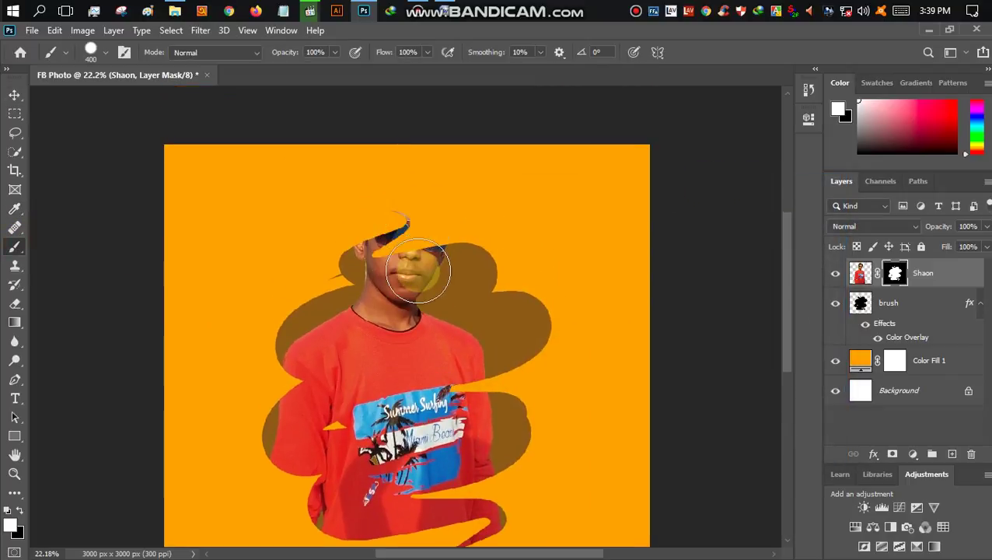
left_click(410, 261)
left_click(90, 50)
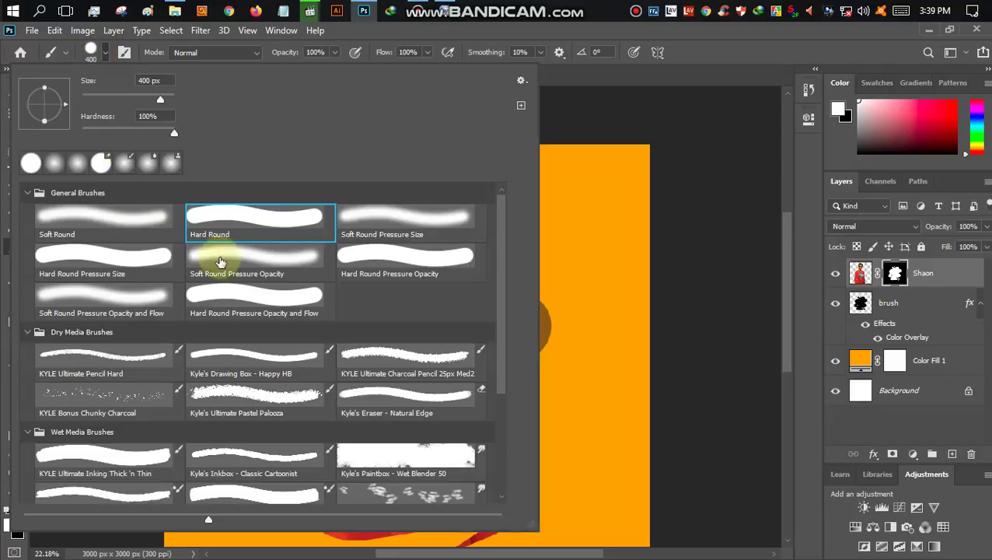
double_click(273, 217)
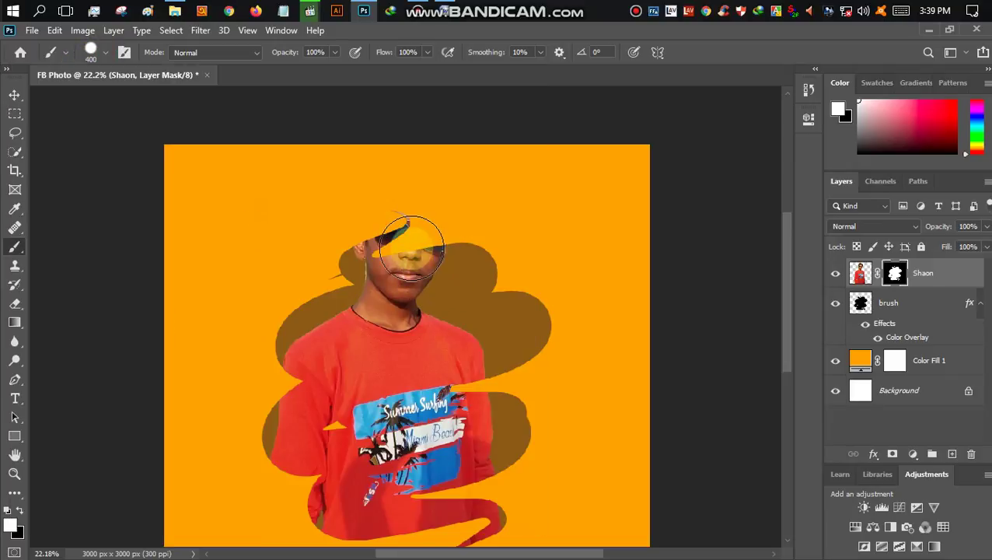
mouse_move(410, 243)
left_mouse_down()
mouse_move(409, 208)
mouse_move(428, 224)
mouse_move(328, 184)
mouse_move(385, 200)
mouse_move(401, 248)
mouse_move(413, 193)
mouse_move(427, 193)
mouse_move(398, 186)
mouse_move(485, 274)
mouse_move(432, 276)
left_mouse_up()
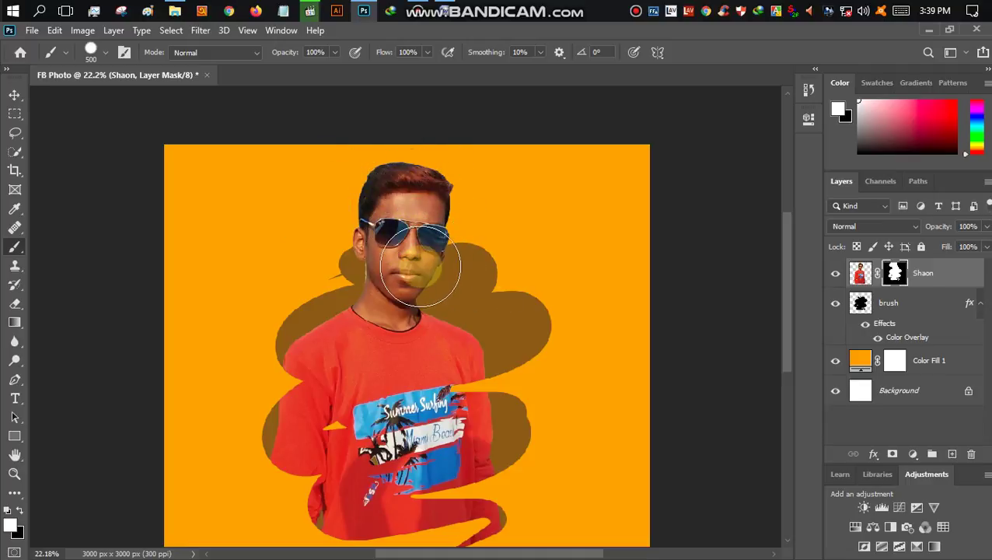
scroll(426, 263, "down", 3)
left_click(14, 94)
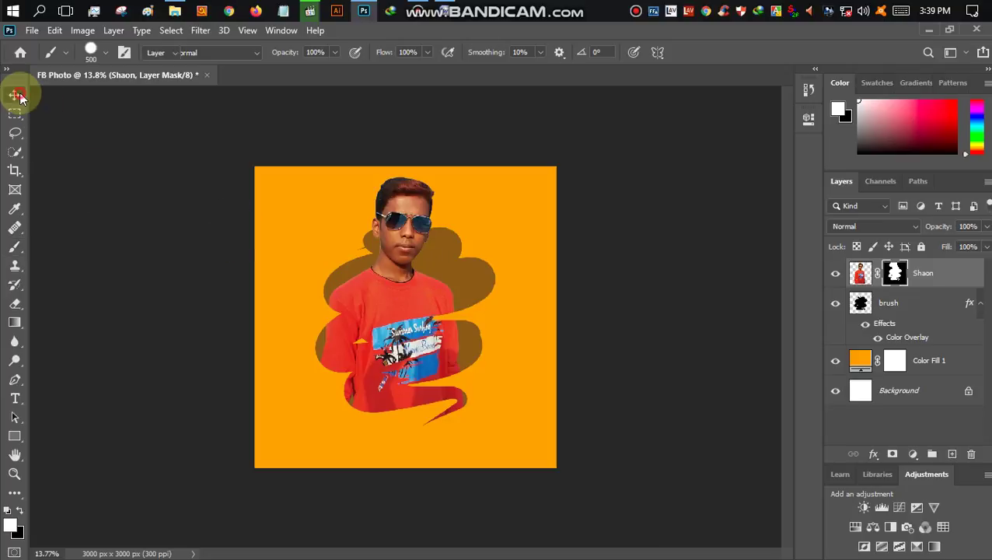
left_click(290, 169)
scroll(483, 217, "up", 2)
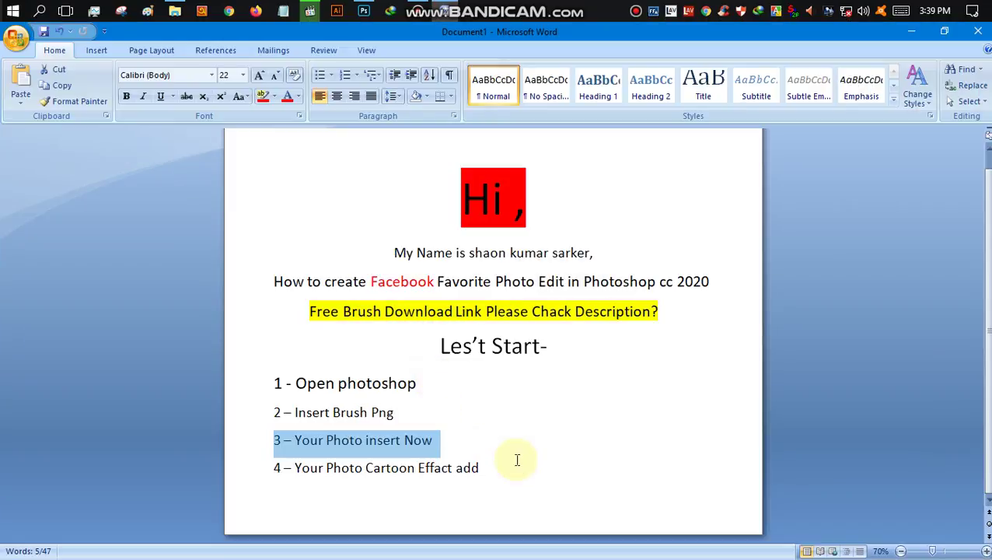
- Switch to Word, review the "4 – Your Photo Cartoon Effact add" item and return to Photoshop
left_click_drag(499, 468, 281, 468)
left_click(469, 470)
left_click_drag(493, 471, 282, 464)
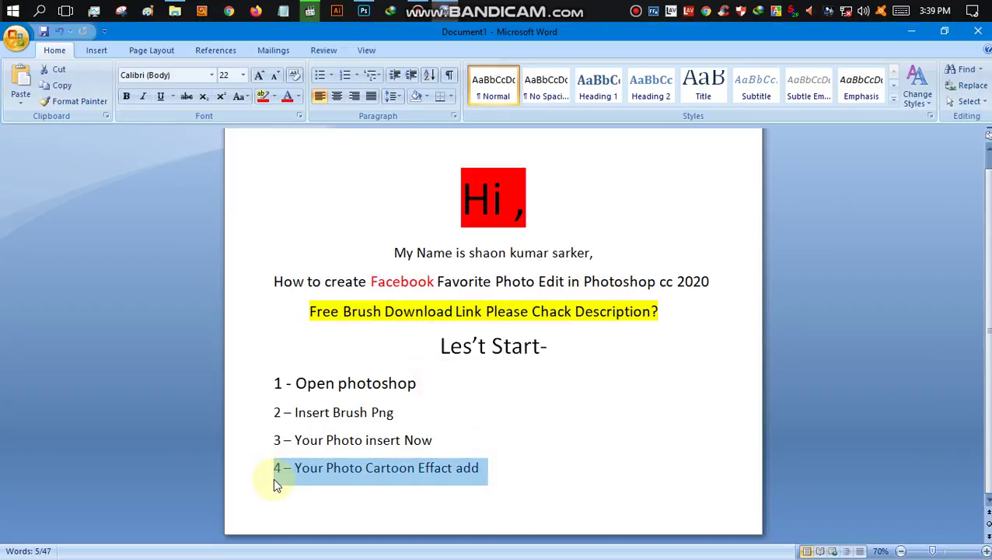
left_click(911, 31)
scroll(404, 175, "down", 1)
scroll(404, 175, "up", 3)
scroll(404, 175, "down", 1)
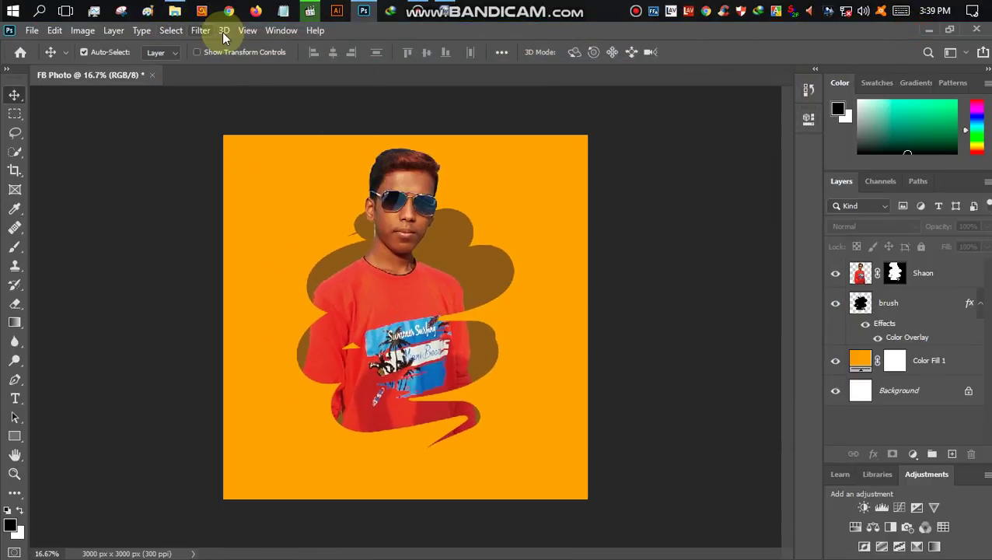
left_click(201, 30)
left_click(506, 225)
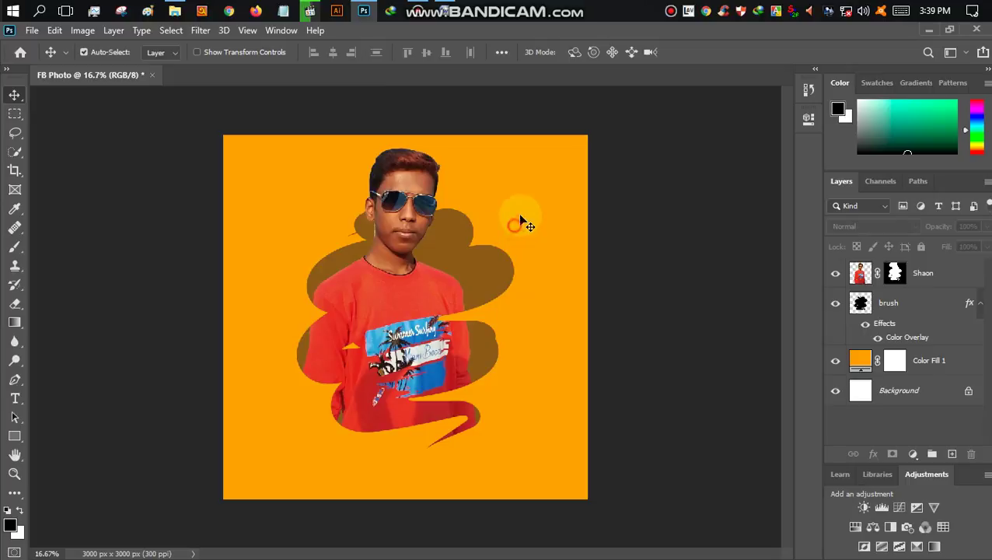
left_click(896, 273)
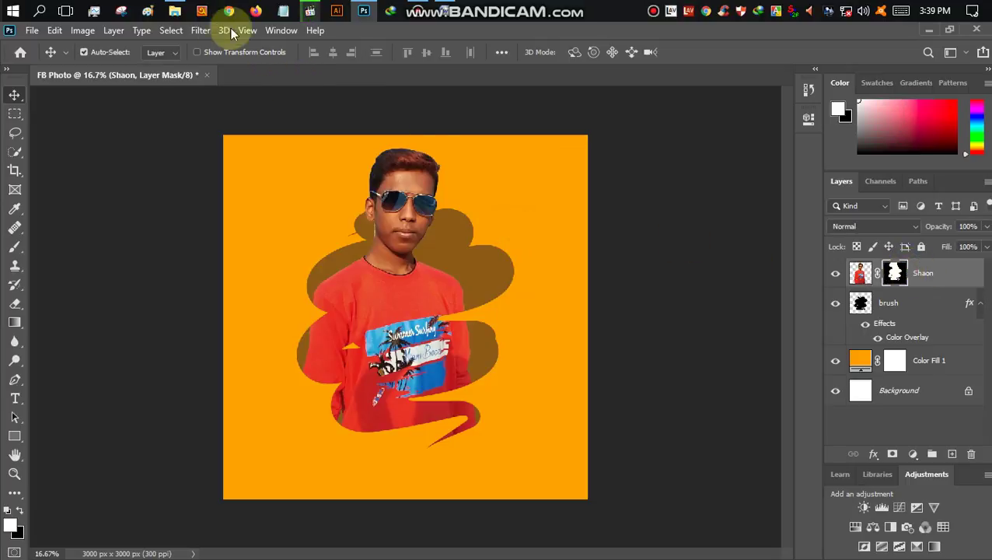
left_click(200, 30)
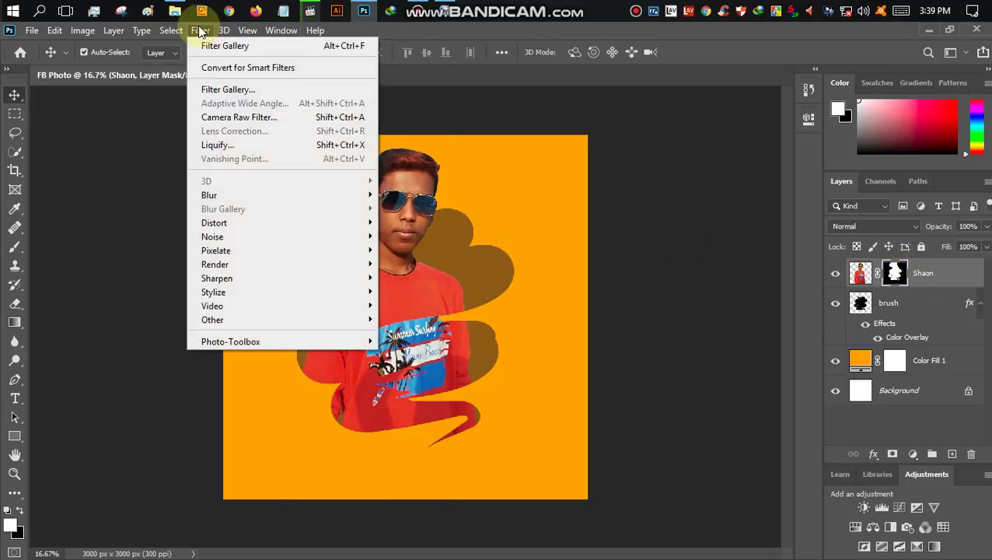
left_click(228, 91)
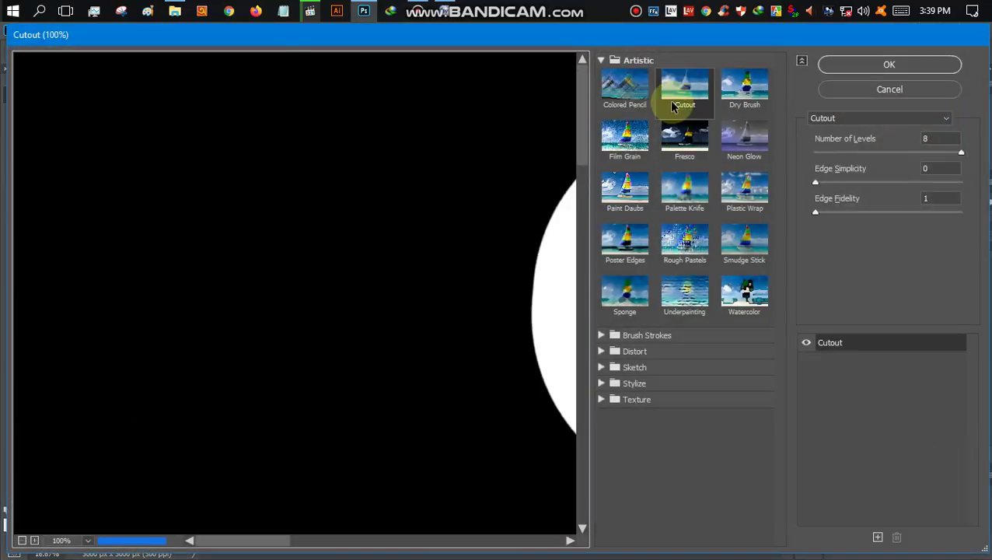
key("alt")
left_click(287, 283, "alt")
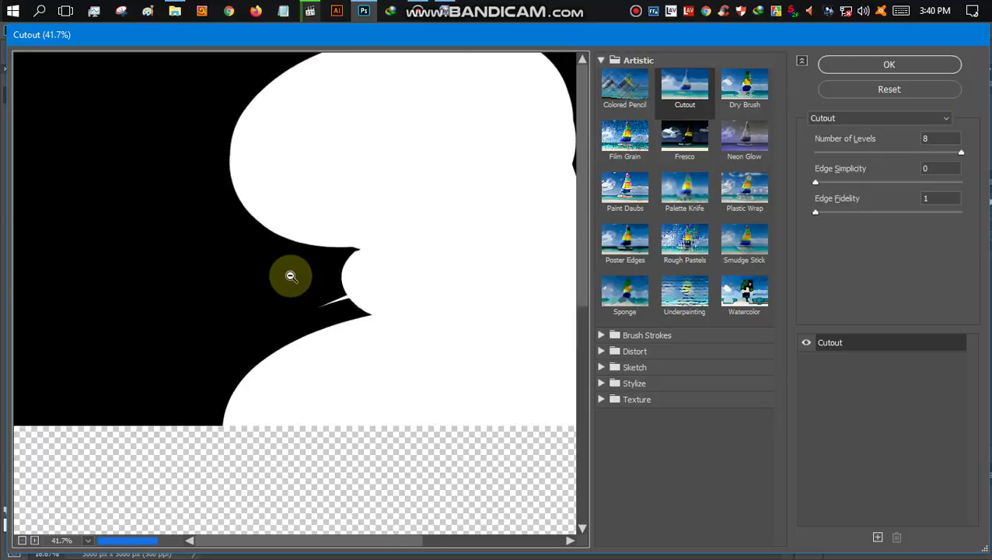
left_click(287, 280, "alt")
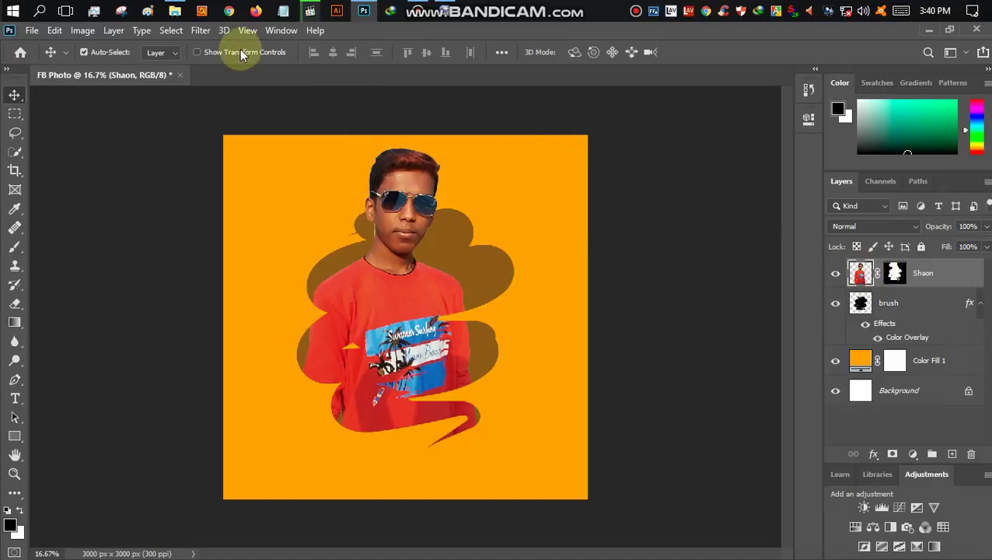
- Open the Filter Gallery with the Cutout effect for the portrait layer's image, previewing most of the figure
left_click(200, 30)
left_click(233, 90)
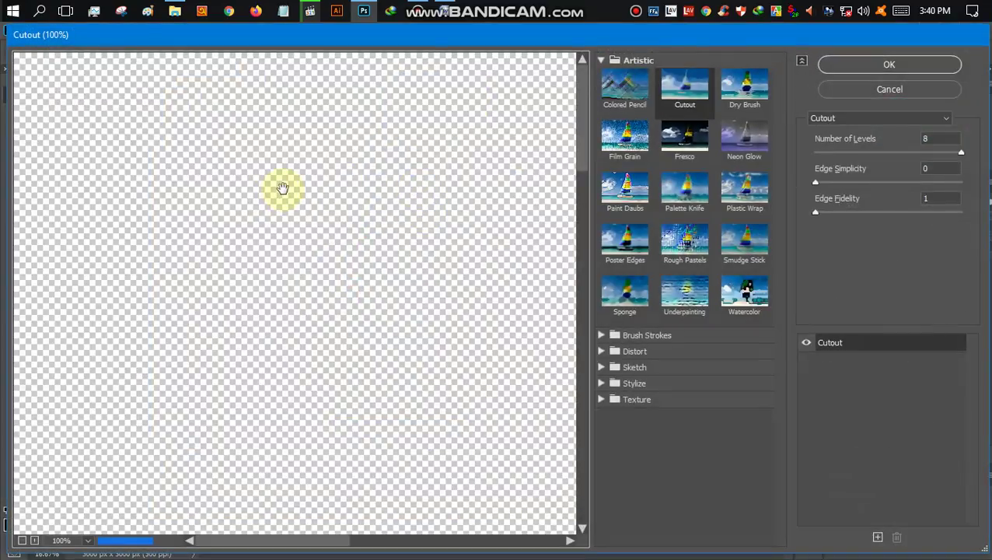
left_click(308, 183, "alt")
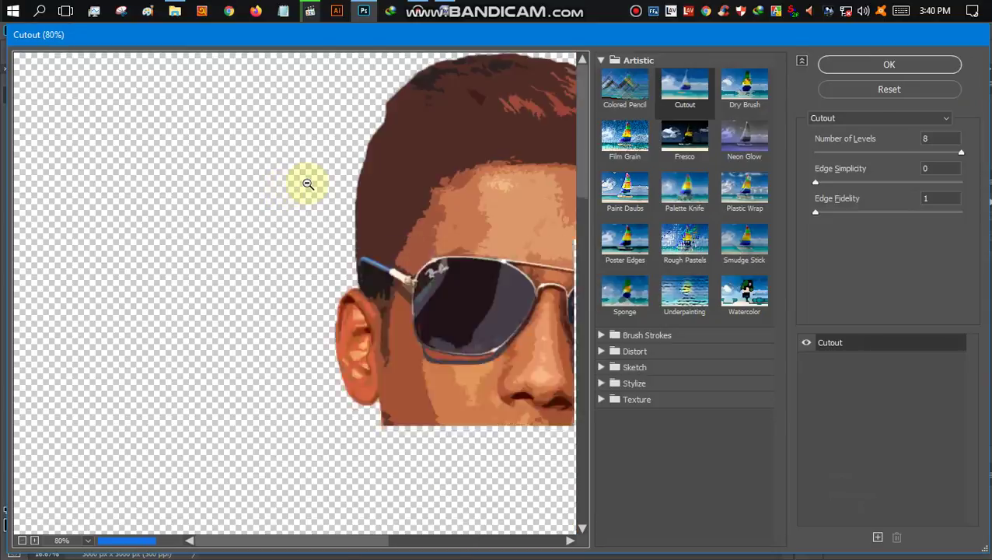
left_click(308, 186, "alt")
left_click(308, 188, "alt")
left_click(309, 185, "alt")
left_click(302, 197, "alt")
- Try the Fresco and Colored Pencil effects on the portrait and go back to Cutout
left_click(678, 140)
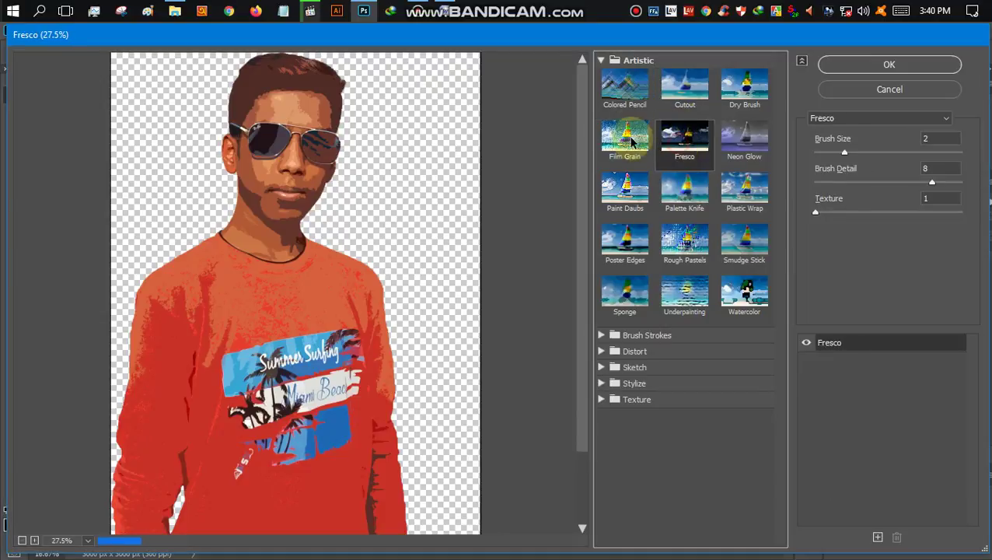
left_click(622, 99)
left_click(684, 101)
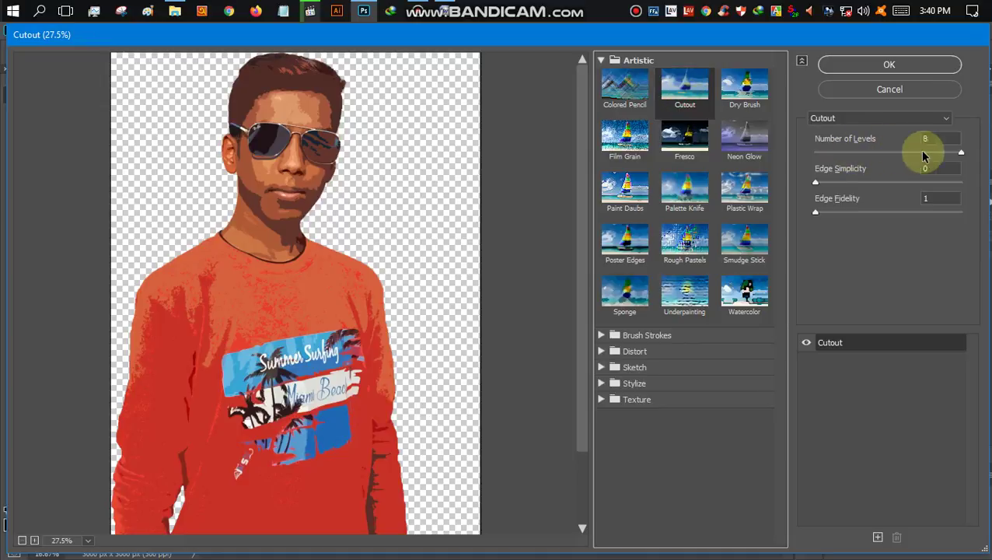
- Try the Cutout effect with Number of Levels 7, Edge Simplicity 4 and Edge Fidelity 1
left_click_drag(963, 152, 942, 153)
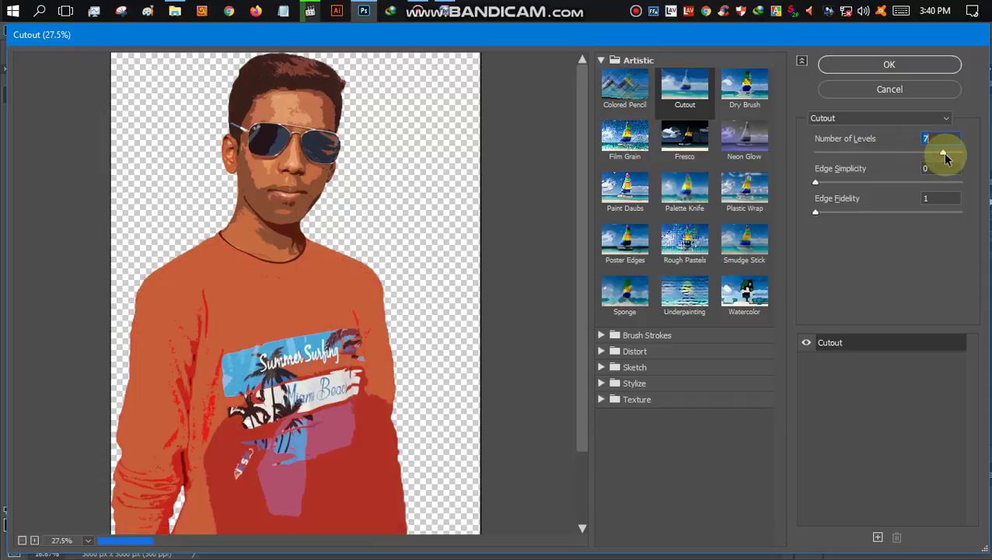
left_click_drag(823, 186, 879, 183)
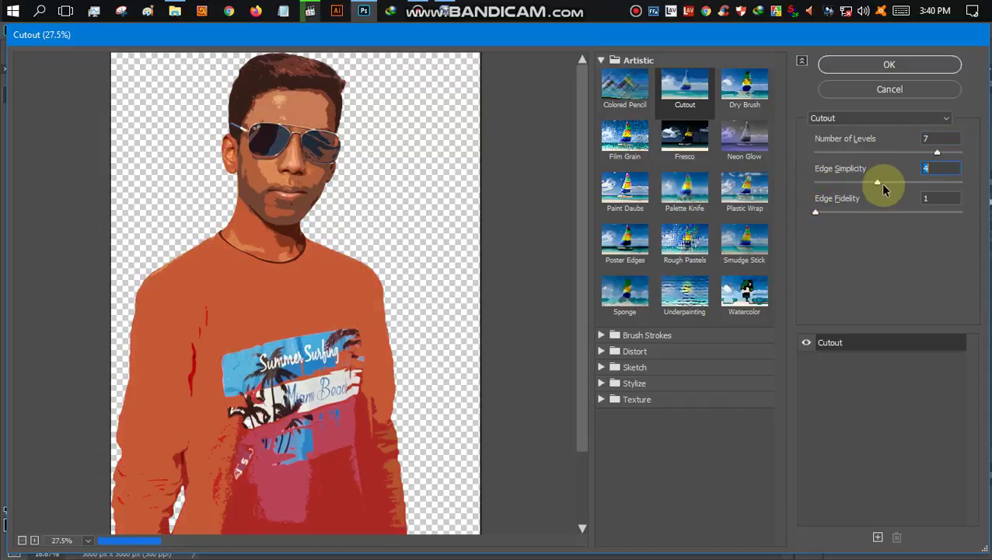
left_click_drag(815, 213, 787, 214)
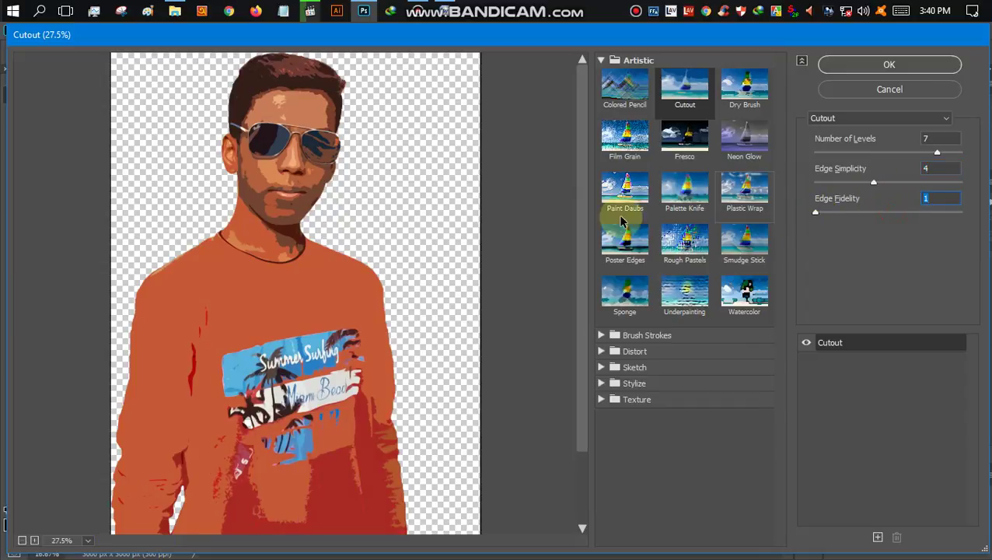
left_click(295, 205, "alt")
left_click_drag(869, 183, 802, 186)
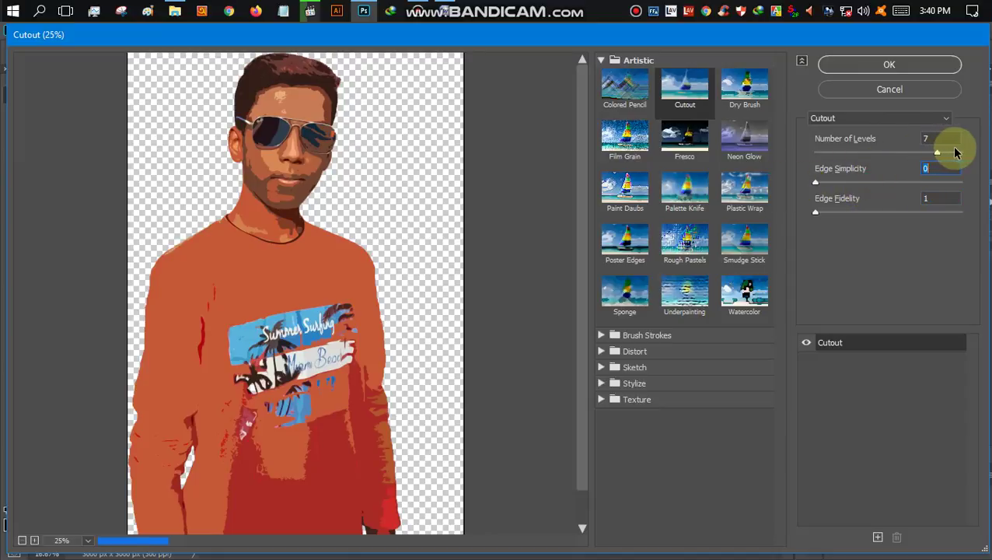
left_click_drag(836, 187, 889, 184)
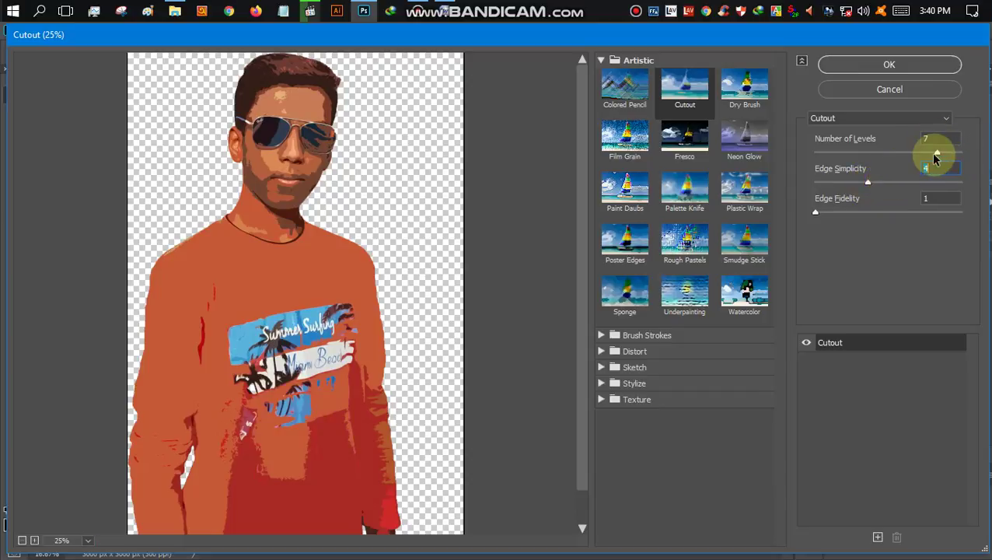
- Set Cutout's Number of Levels to 8 and Edge Simplicity to 0, and apply the filter to the portrait
left_click_drag(934, 154, 966, 148)
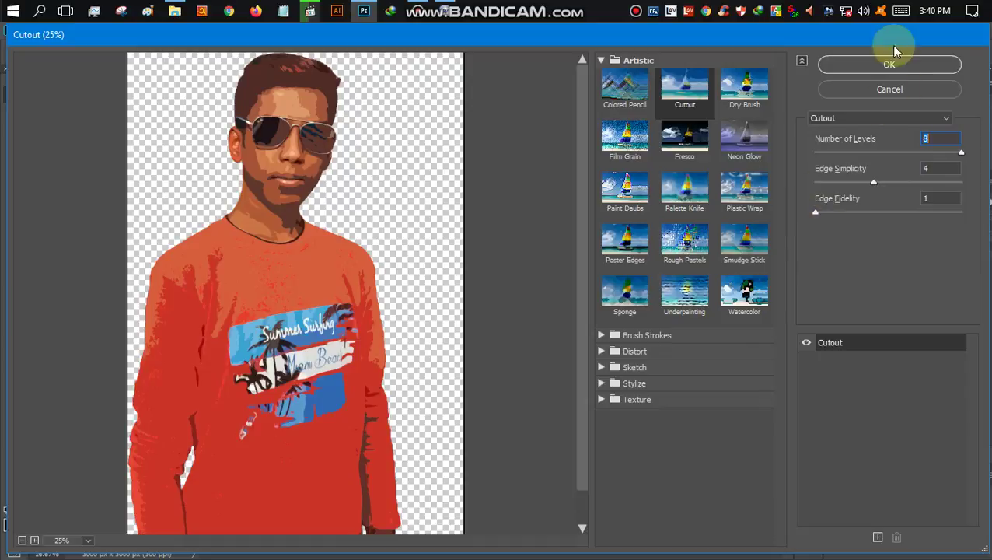
mouse_move(871, 181)
left_mouse_down()
mouse_move(720, 172)
mouse_move(885, 189)
left_mouse_up()
left_click_drag(831, 172, 802, 165)
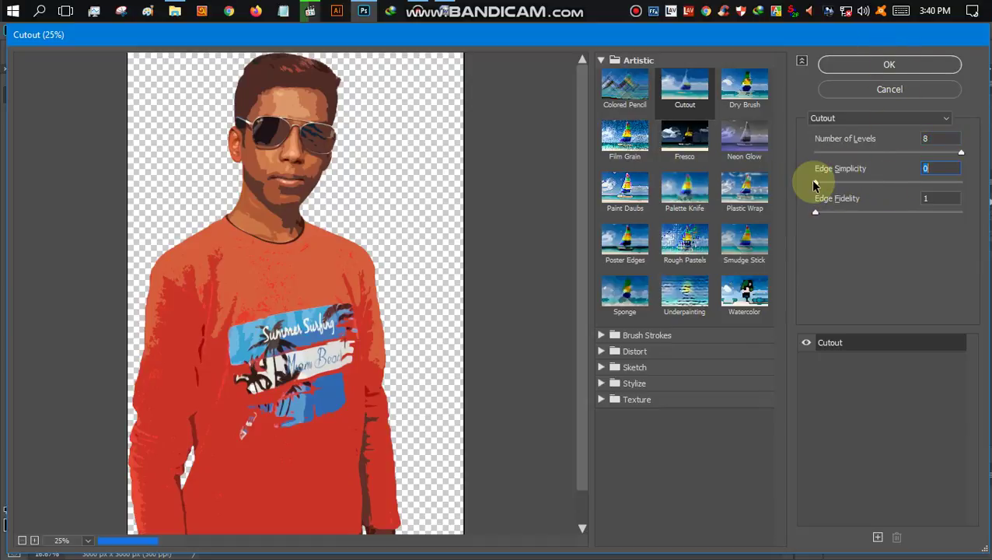
left_click(301, 178, "alt")
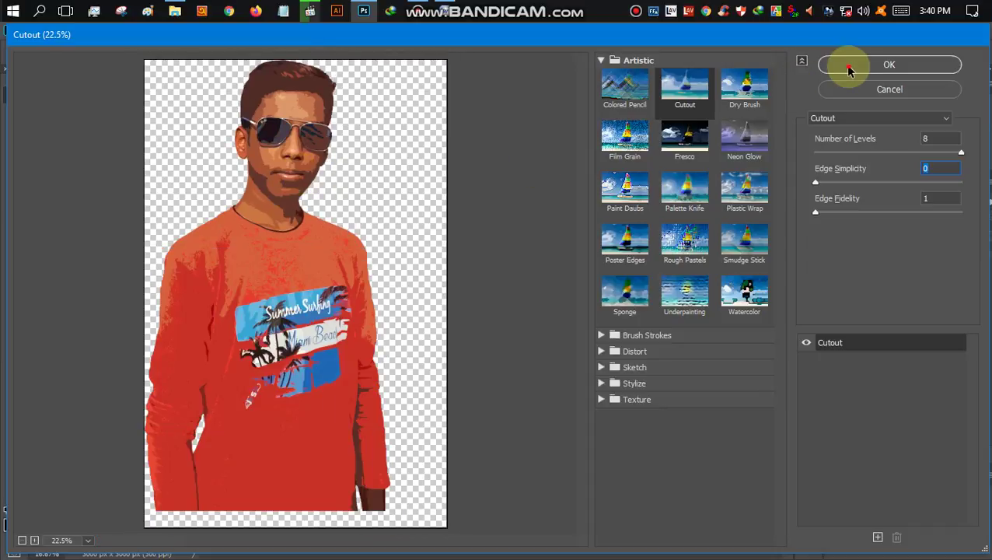
left_click(845, 65)
scroll(390, 249, "down", 2)
scroll(397, 249, "up", 4)
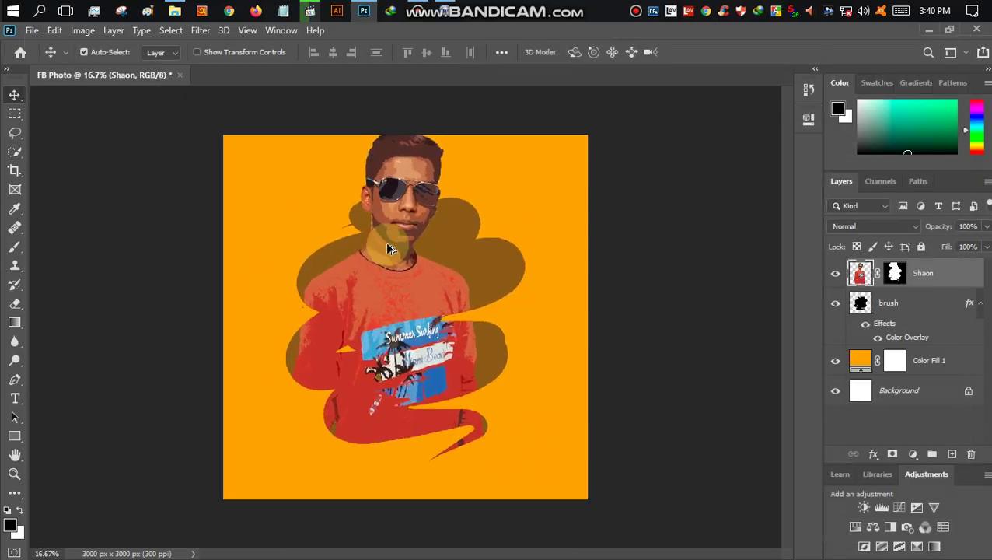
- Change the fill colour of the orange Color Fill 1 background layer to #d6a727
left_click(914, 415)
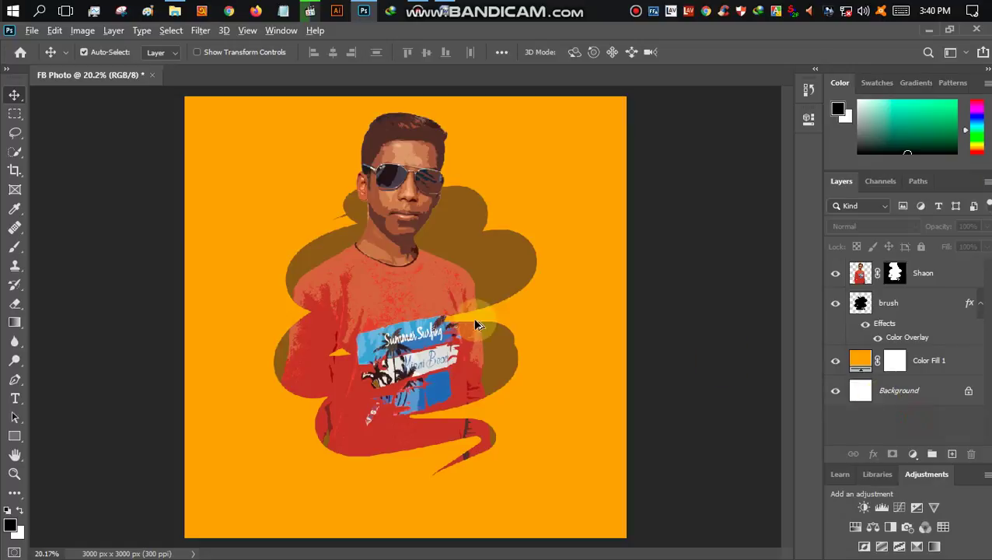
scroll(498, 327, "down", 2)
scroll(467, 316, "up", 1)
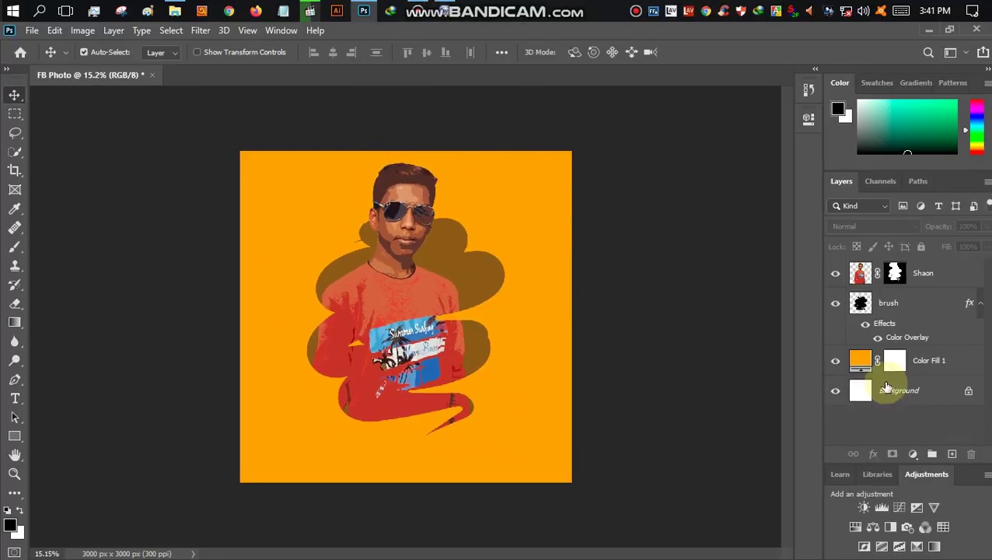
double_click(861, 361)
mouse_move(591, 279)
left_mouse_down()
mouse_move(611, 269)
mouse_move(648, 205)
mouse_move(595, 237)
mouse_move(523, 254)
mouse_move(517, 332)
mouse_move(507, 248)
mouse_move(614, 217)
mouse_move(645, 248)
mouse_move(628, 280)
mouse_move(617, 245)
left_mouse_up()
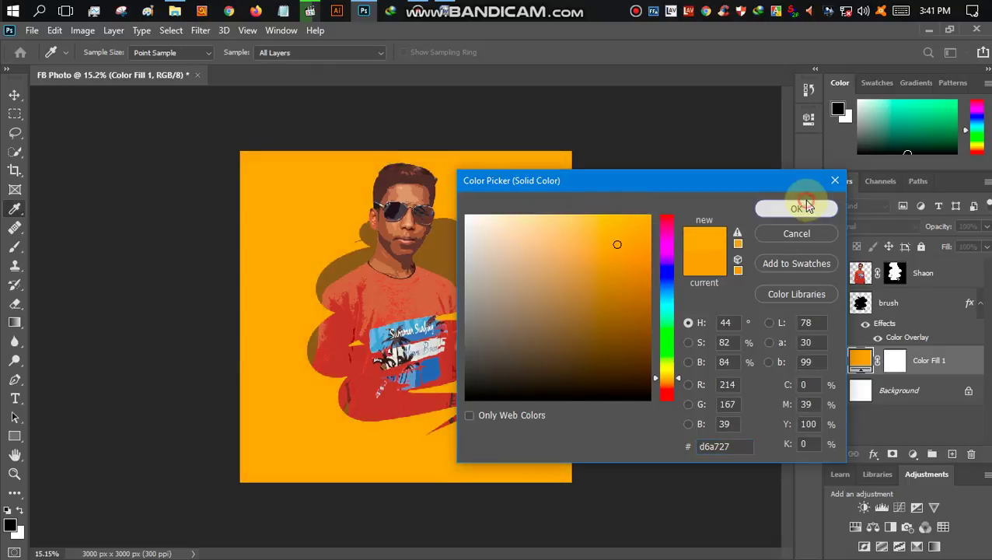
left_click(801, 208)
scroll(465, 321, "up", 1)
scroll(442, 304, "down", 3)
scroll(441, 304, "up", 2)
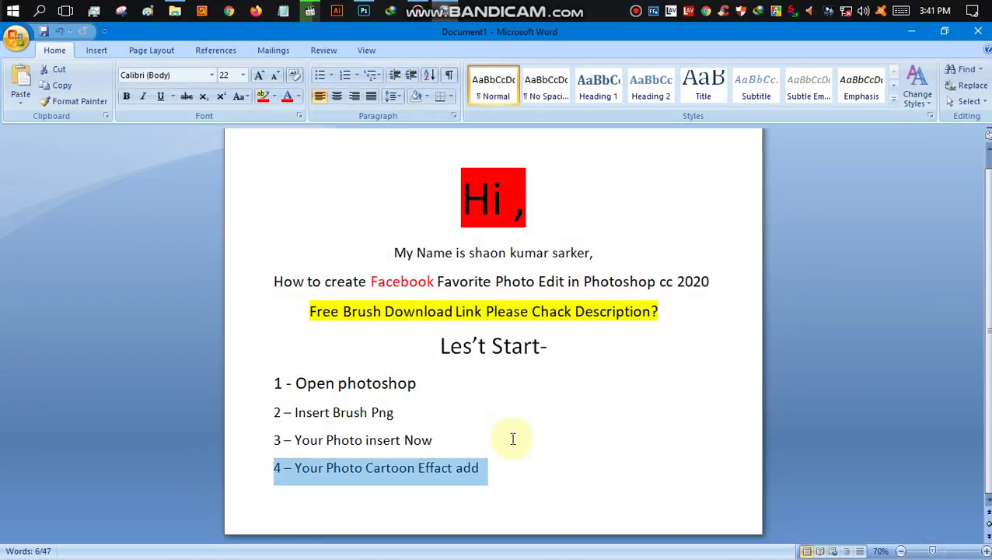
- In the Word document, add the line "Thanks For Watching" at font size 36 below the fourth list item
left_click(491, 485)
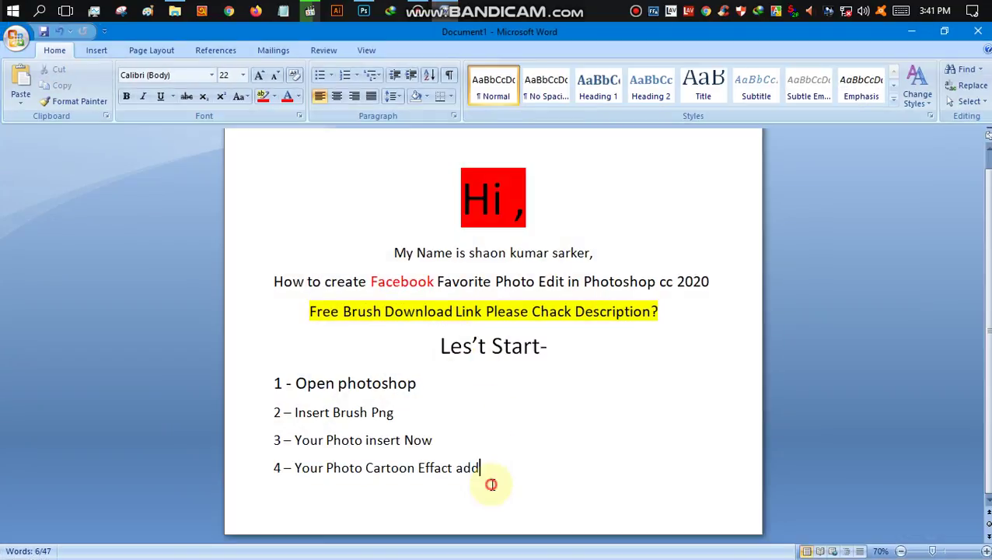
key("Return")
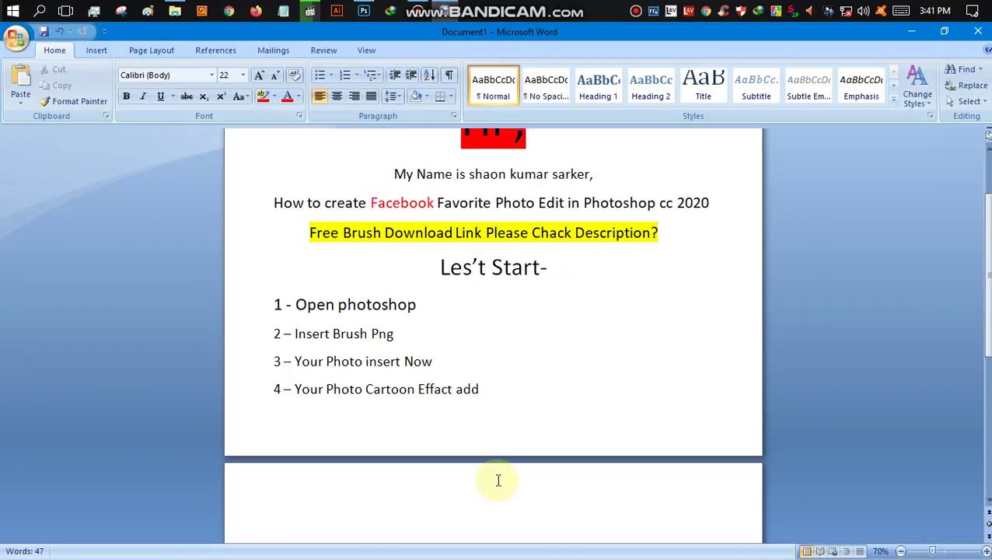
scroll(498, 480, "down", 5)
left_click(242, 74)
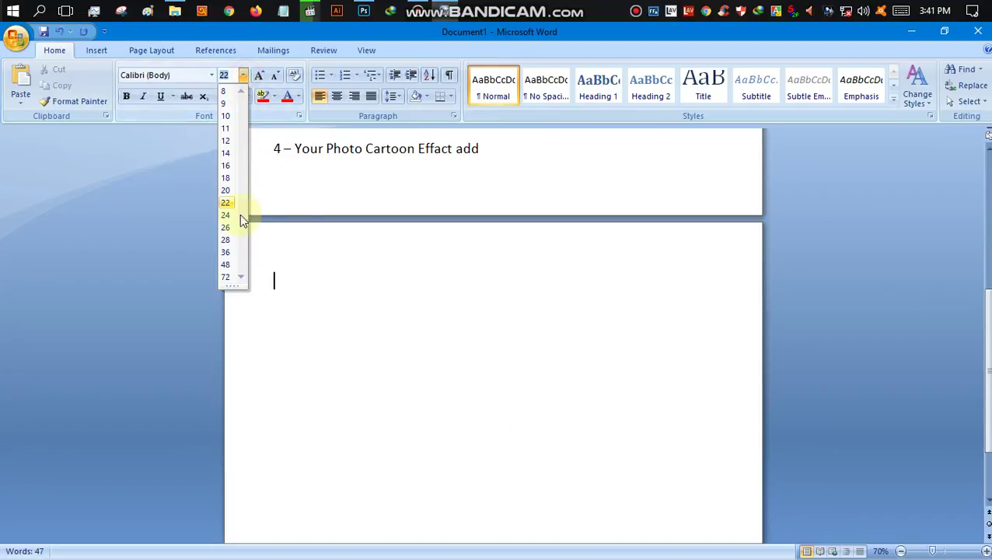
left_click(226, 252)
type("Thanks For Watching")
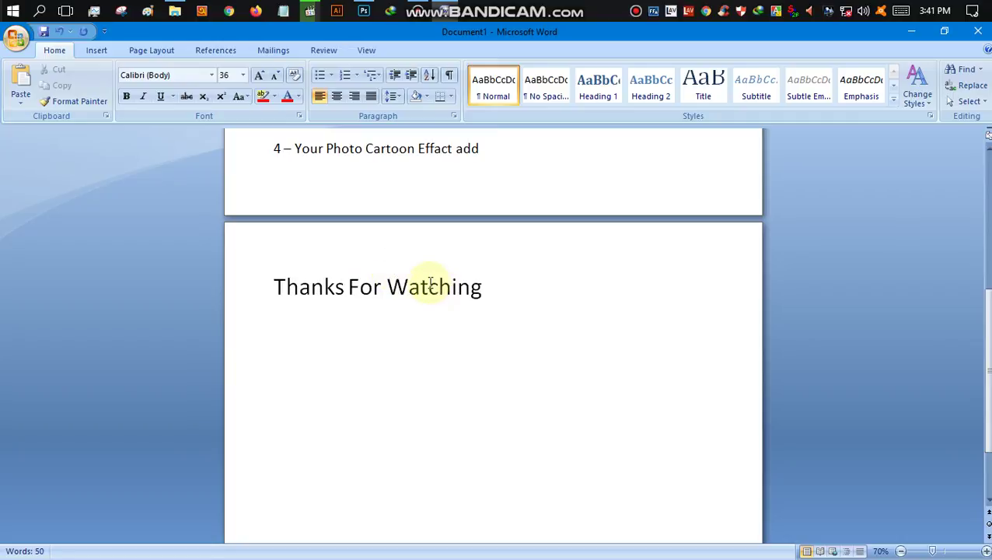
- Centre the "Thanks For Watching" line and set its font size to 72
left_click(257, 284)
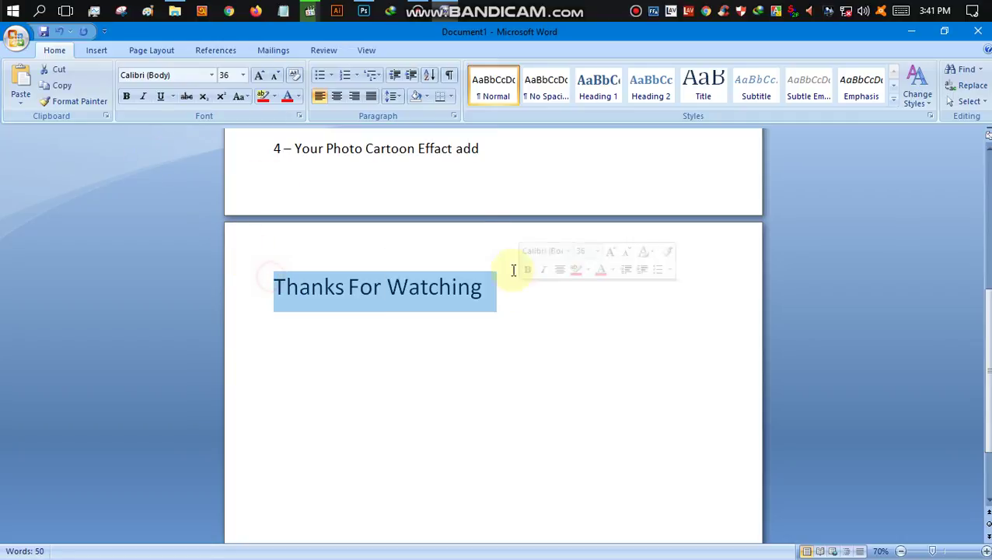
left_click(337, 95)
left_click(243, 75)
left_click(259, 75)
left_click(259, 75)
left_click(260, 76)
left_click(260, 76)
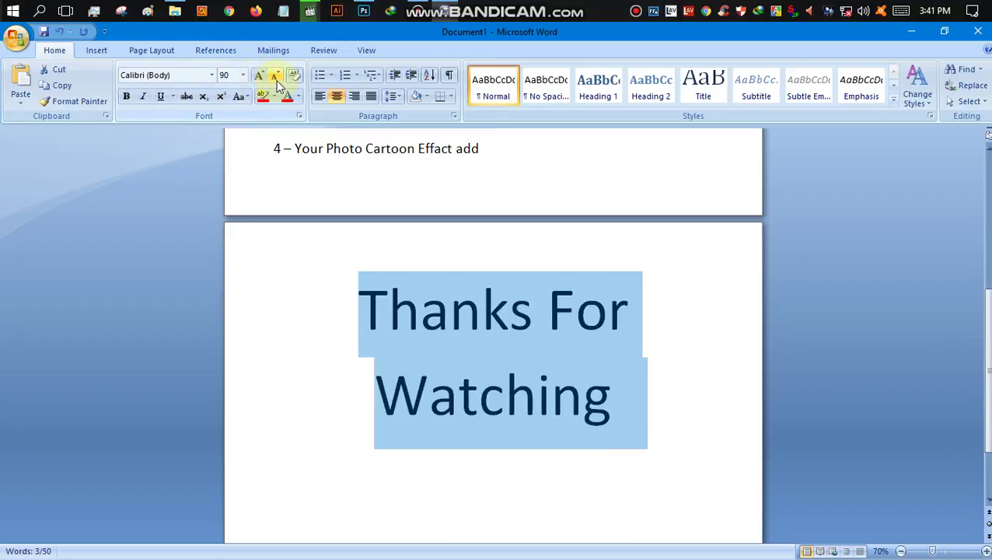
left_click(276, 78)
left_click(276, 78)
left_click(426, 302)
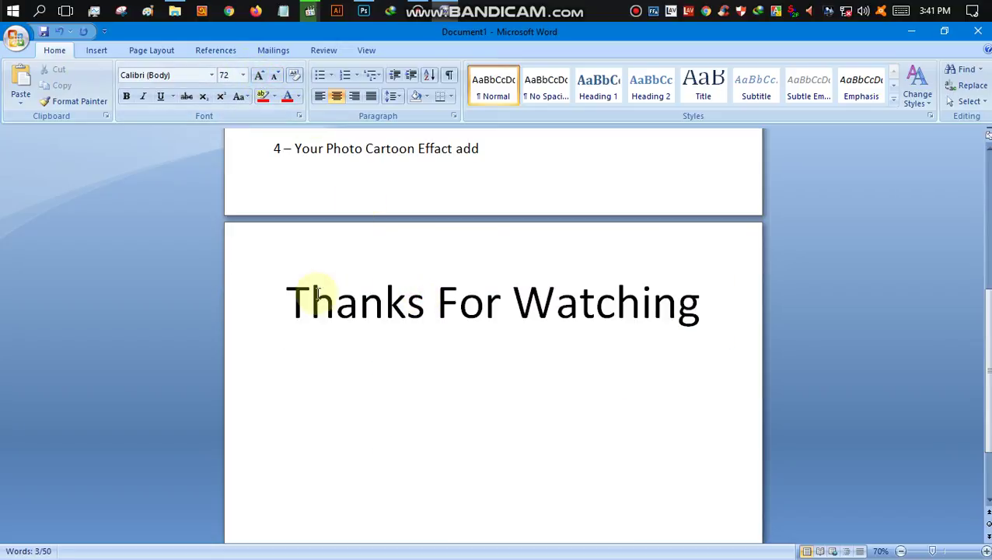
- Highlight the whole "Thanks For Watching" line in turquoise
left_click(257, 311)
left_click(288, 311)
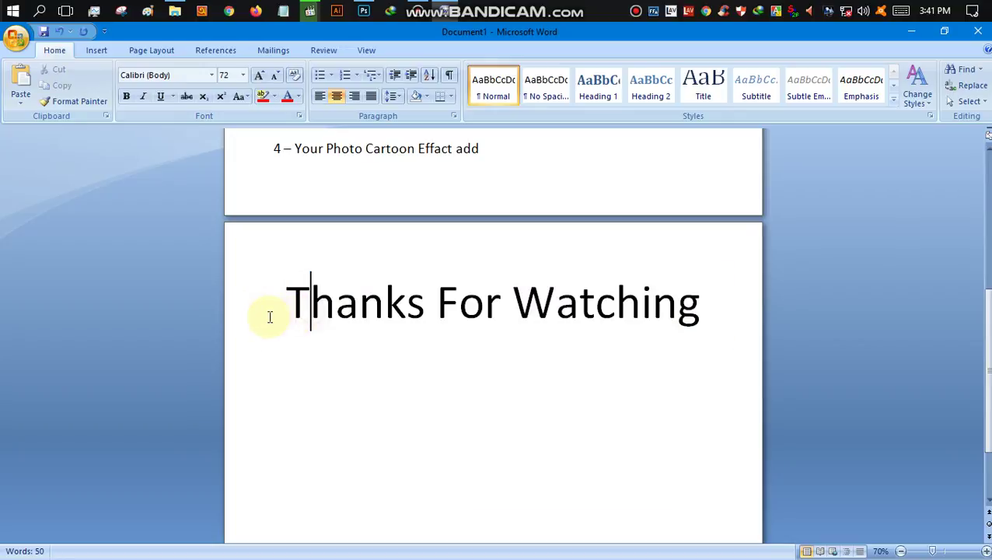
left_click(245, 346)
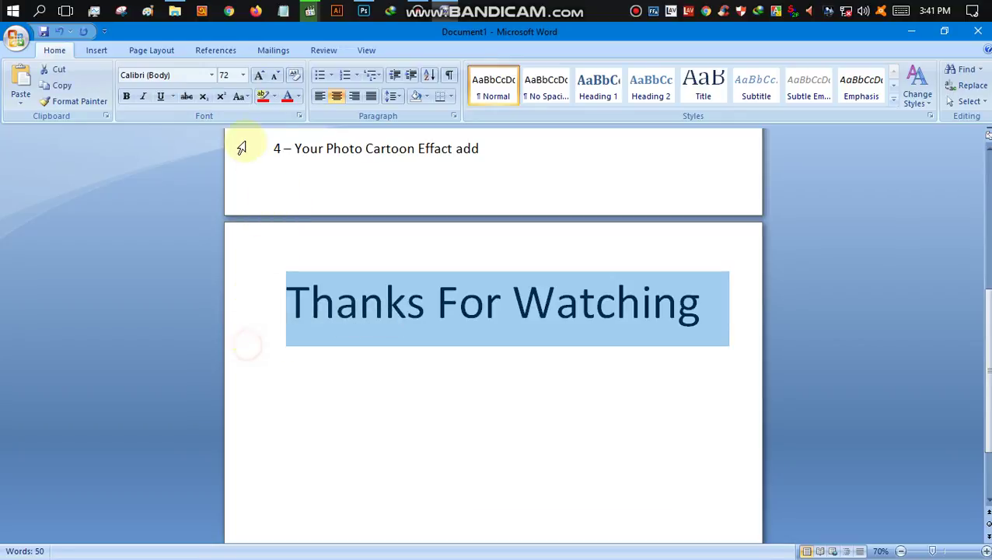
left_click(274, 96)
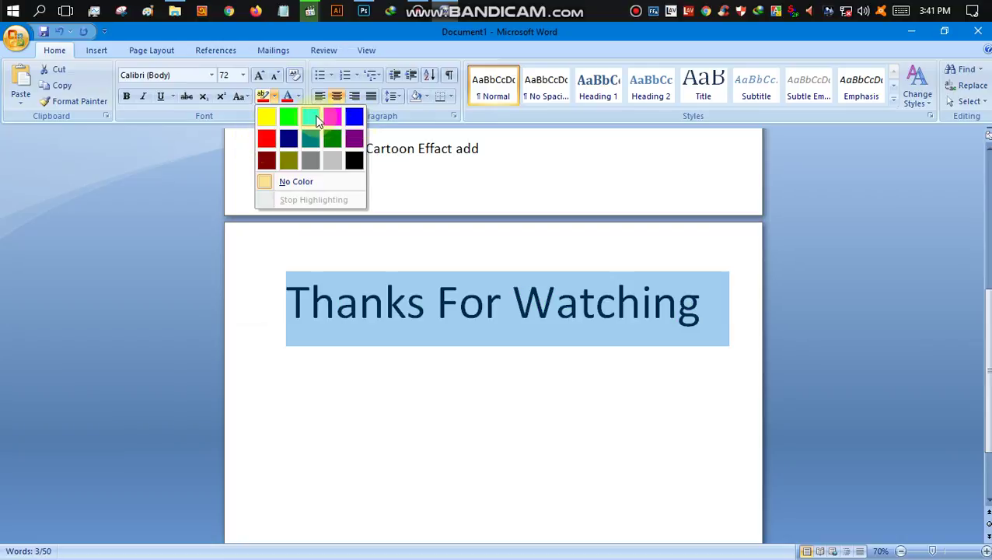
left_click(309, 116)
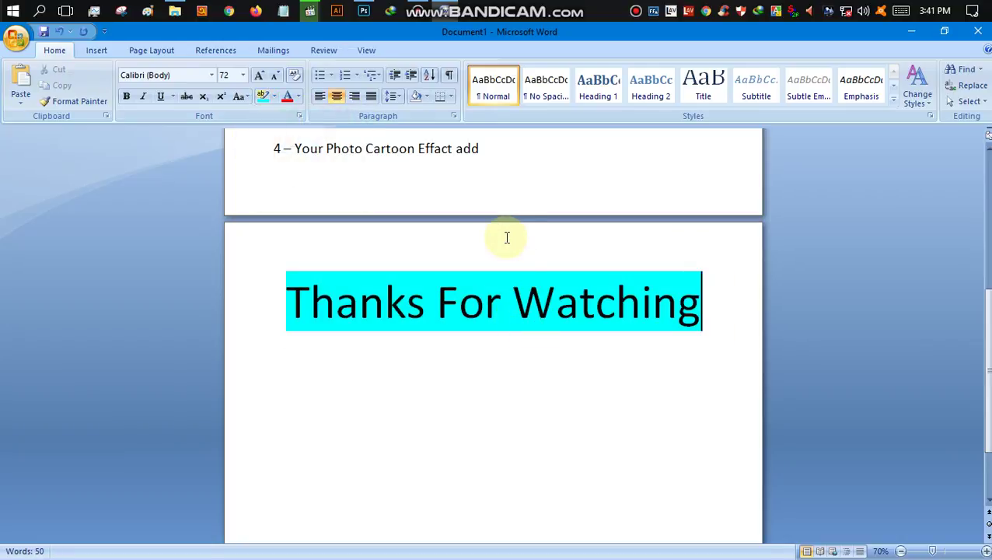